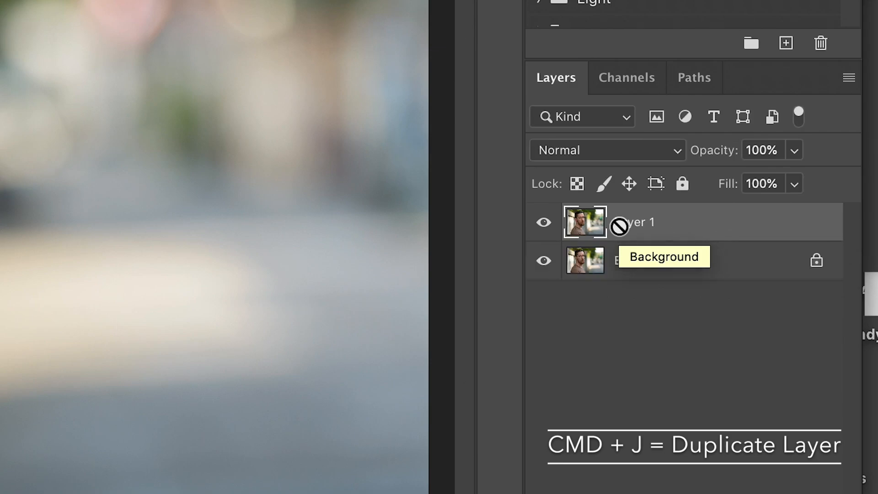
- Duplicate Layer 1, then rename the lower copy tone and the upper copy texture
double_click(629, 267)
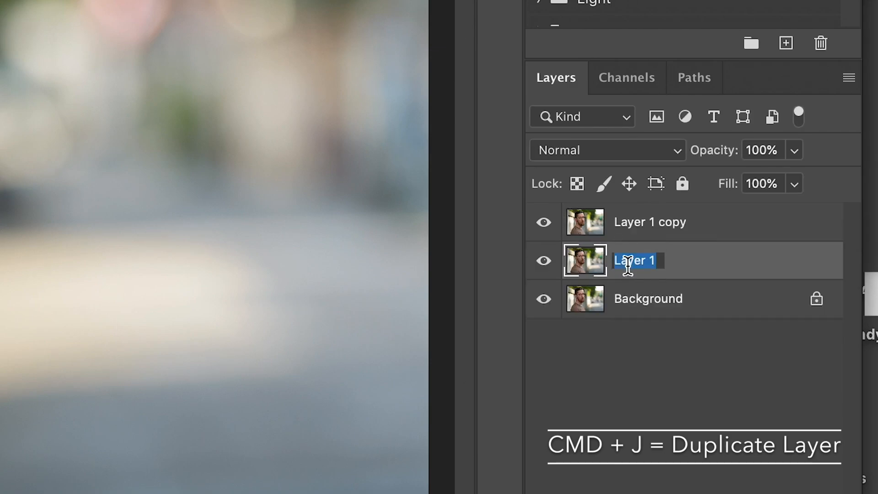
text(tone)
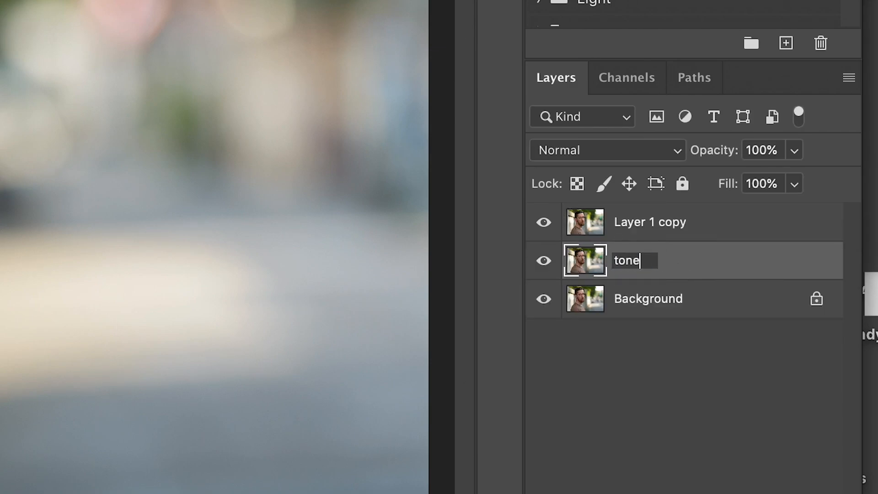
key(shift+Tab)
text(texture)
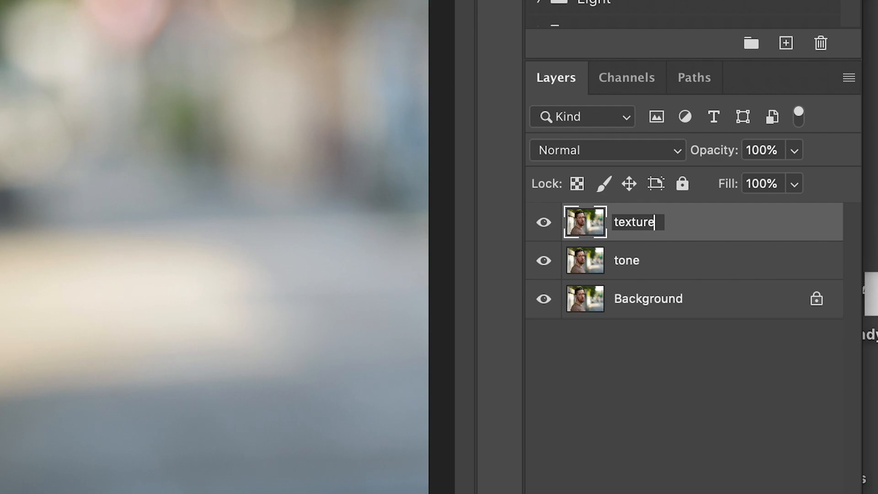
key(Return)
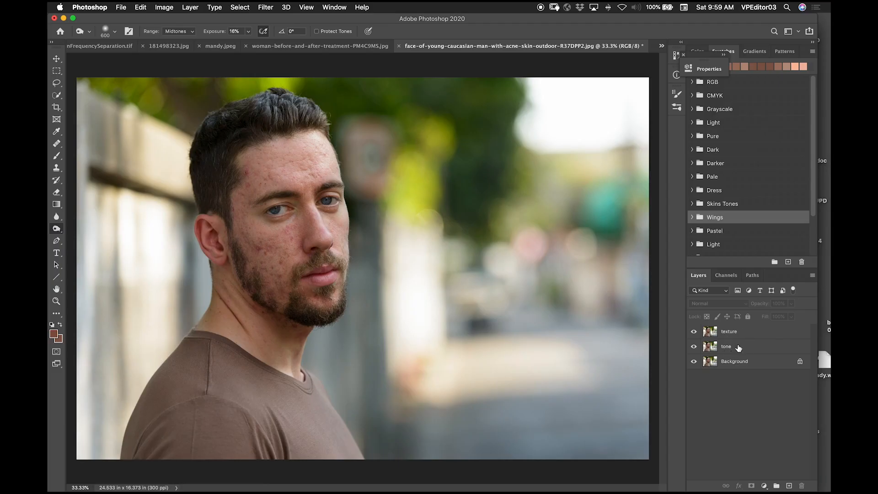
- Hide the texture layer and apply a Gaussian Blur with a 6.6 pixel radius to the tone layer
click(739, 347)
click(512, 220)
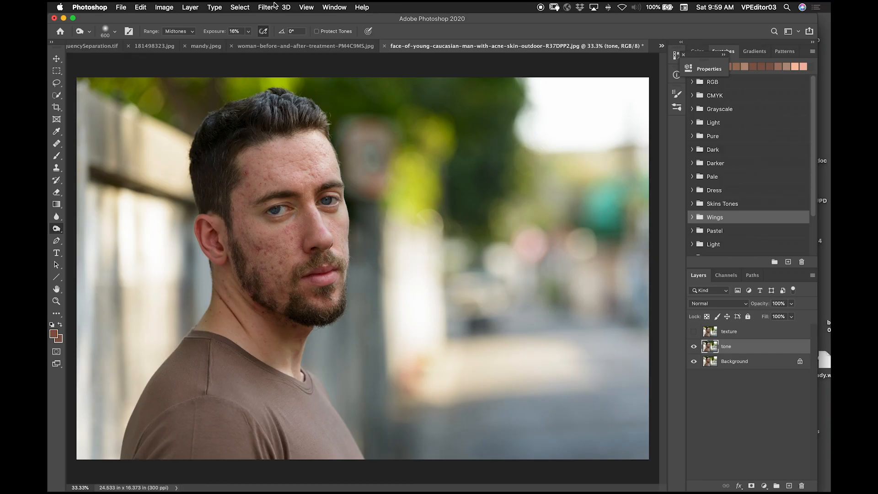
click(267, 7)
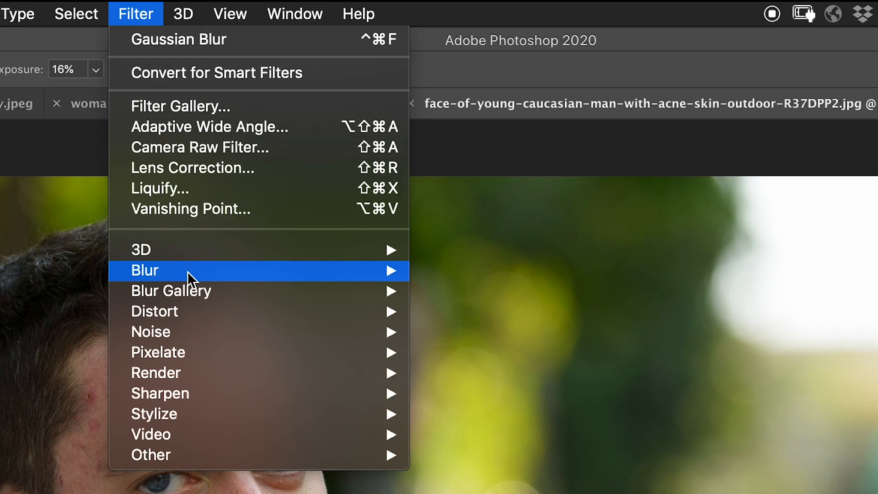
mouse_move(188, 272)
click(465, 352)
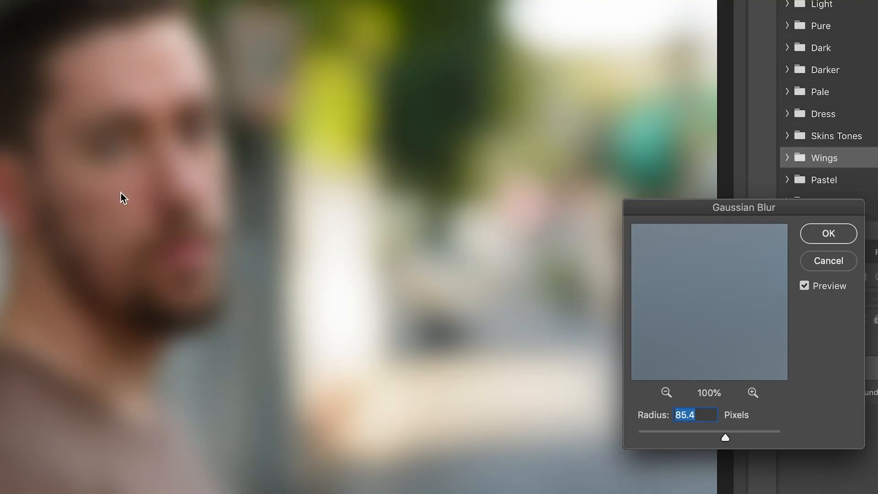
click(120, 190)
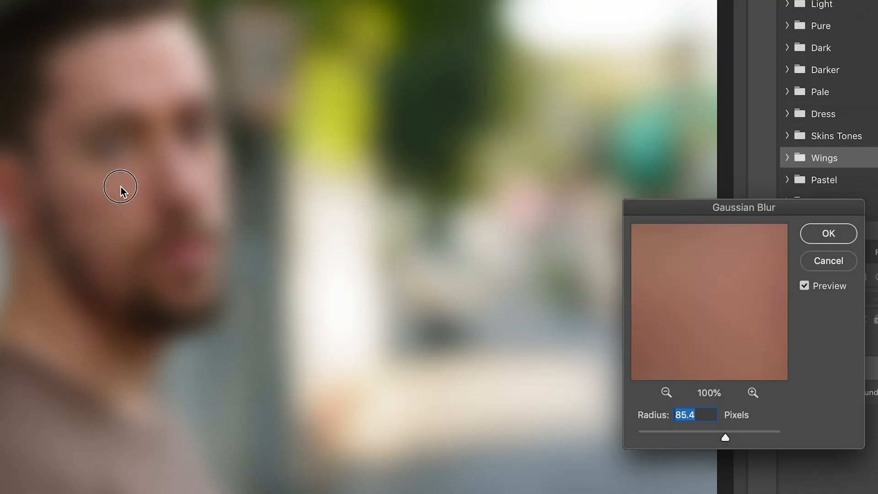
drag(735, 433, 620, 440)
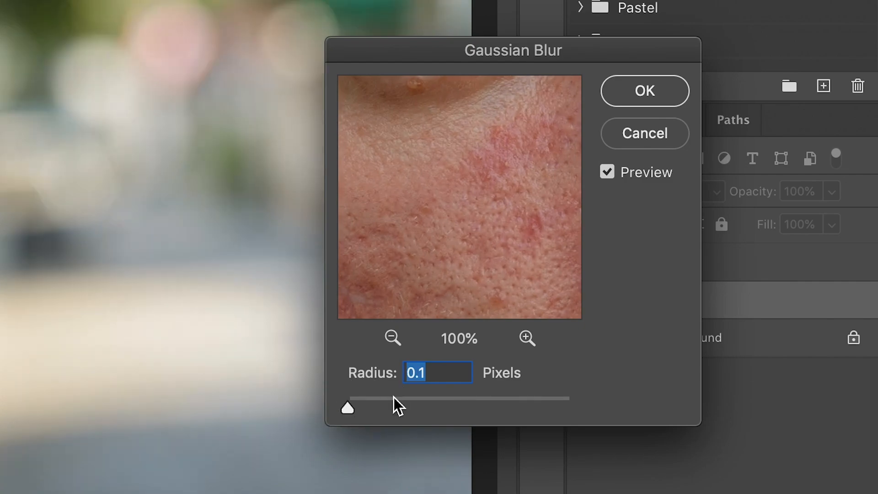
drag(350, 410, 418, 405)
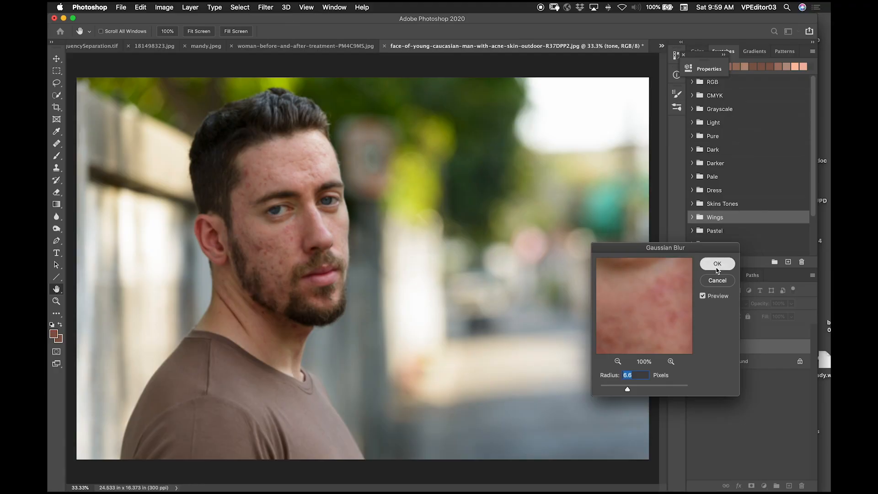
click(645, 90)
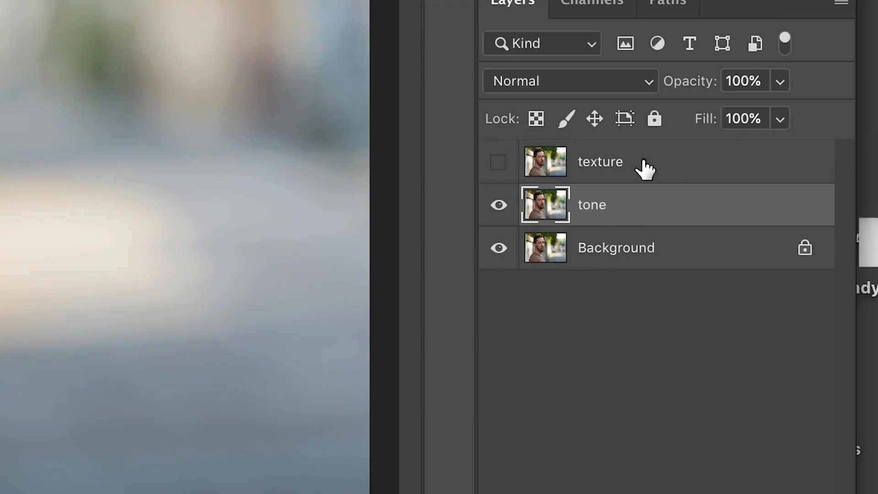
- Show the texture layer and use Apply Image on it with the tone layer as source, Subtract blending, scale 2 and offset 128
click(742, 332)
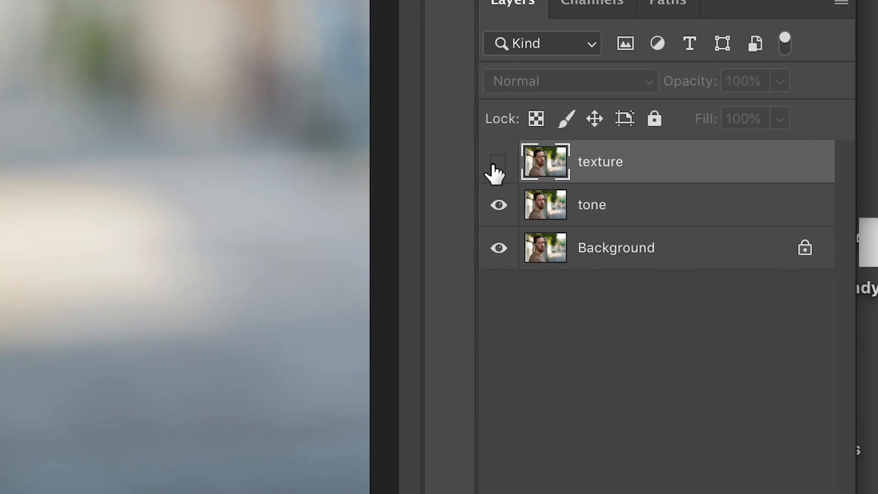
click(495, 164)
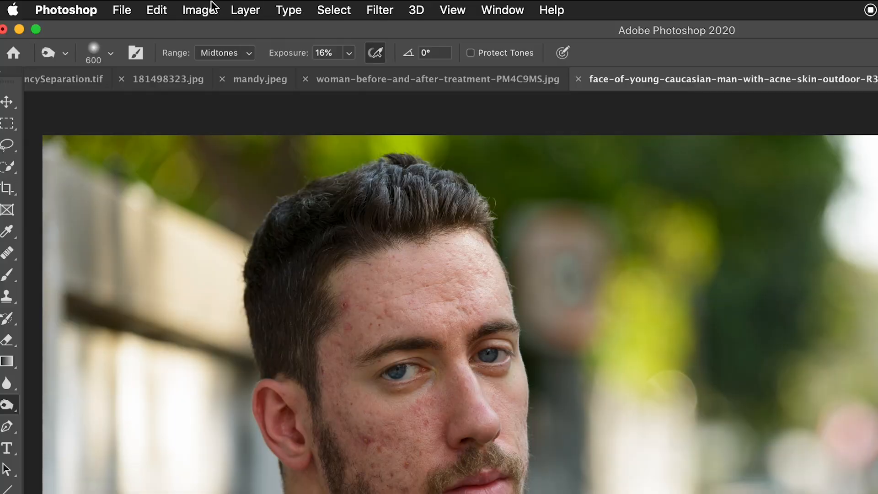
click(201, 10)
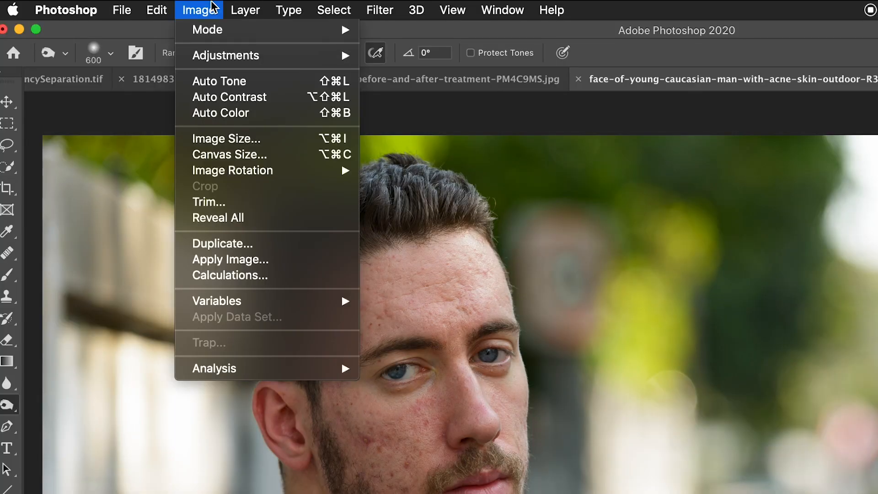
click(252, 259)
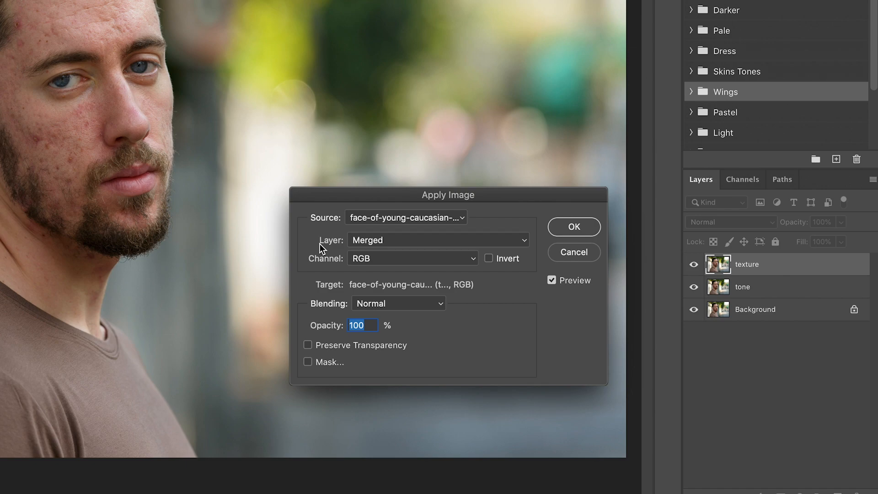
click(386, 241)
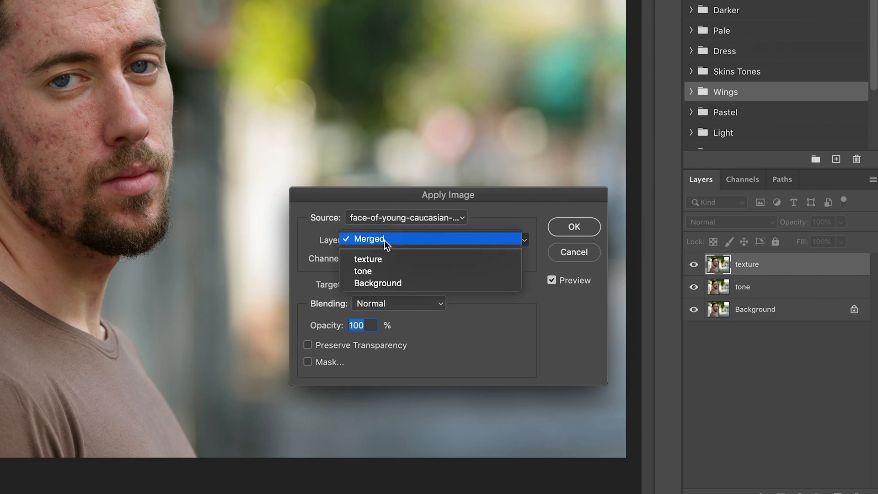
click(387, 273)
click(385, 304)
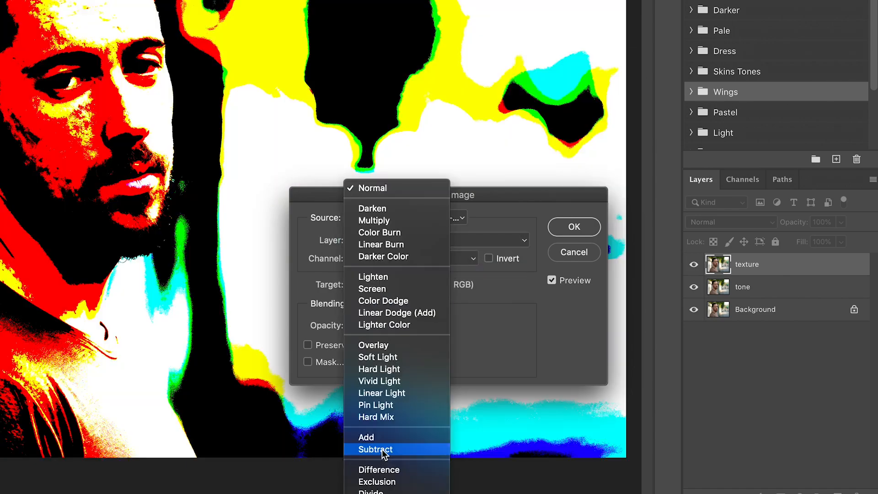
click(382, 449)
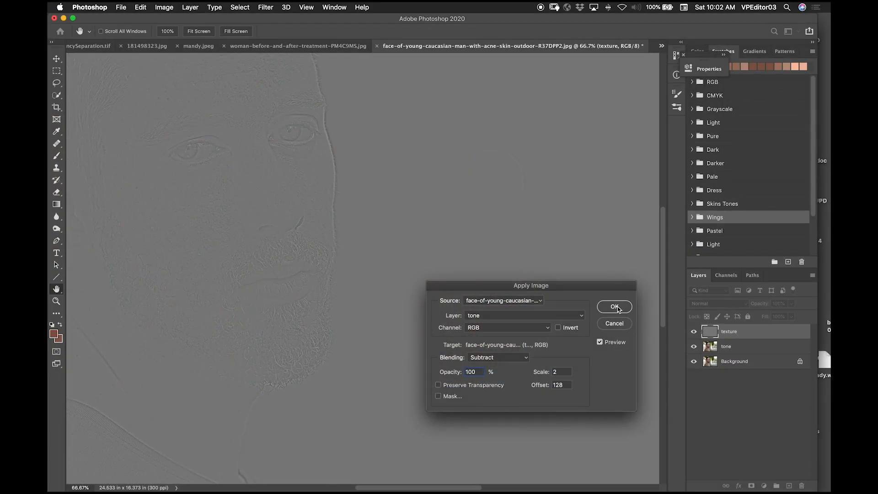
click(615, 307)
- Set the texture layer's blend mode to Linear Light
key(o)
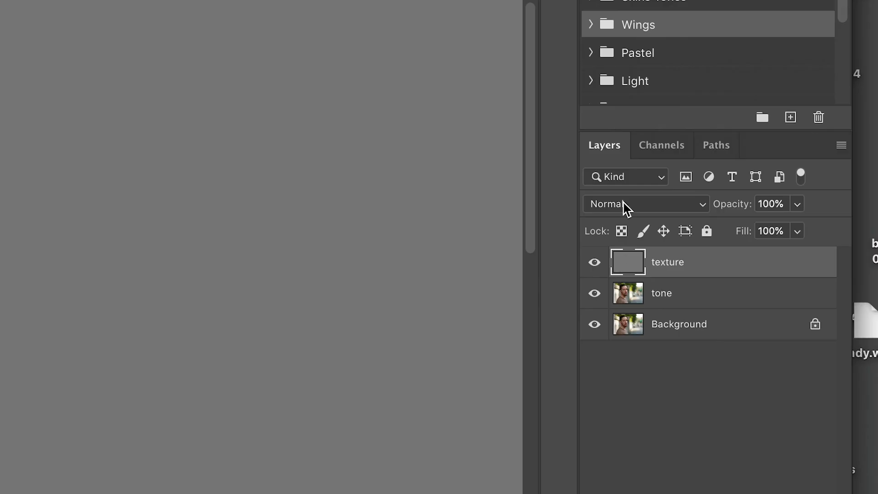
click(626, 209)
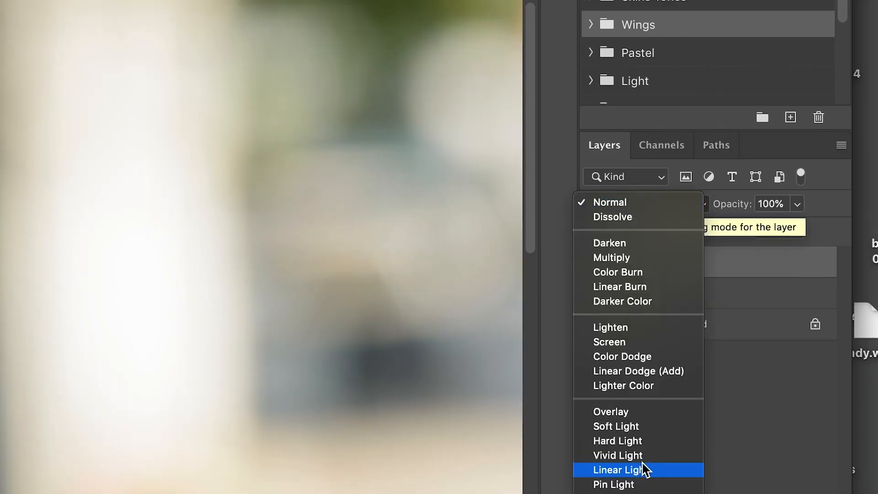
click(645, 470)
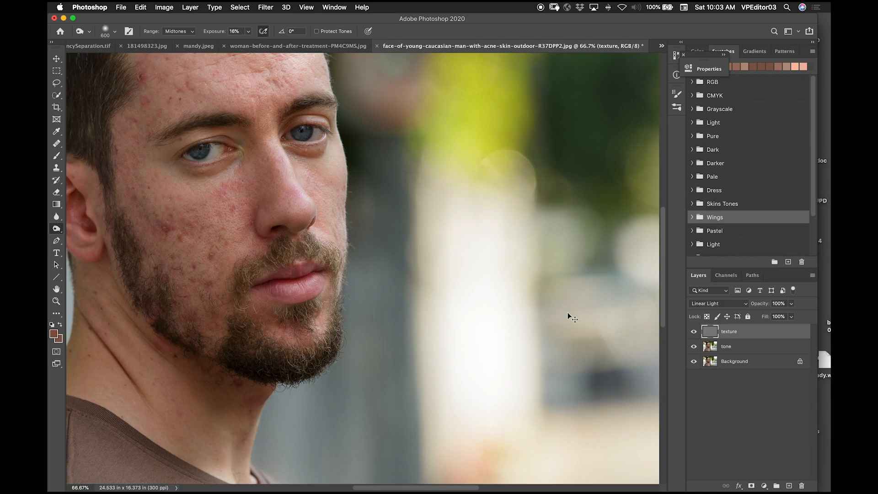
- Compare the original Background alone with the full layer stack, both for the whole image and close up on the face
key(super+0)
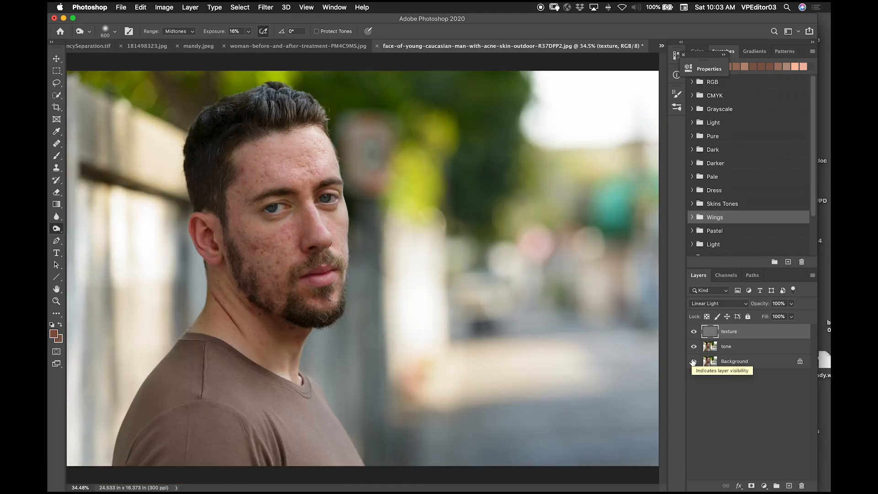
alt+click(694, 361)
alt+click(694, 363)
alt+click(694, 362)
alt+click(694, 362)
alt+click(695, 363)
alt+click(694, 363)
alt+click(695, 363)
alt+click(695, 363)
alt+click(694, 362)
alt+click(694, 363)
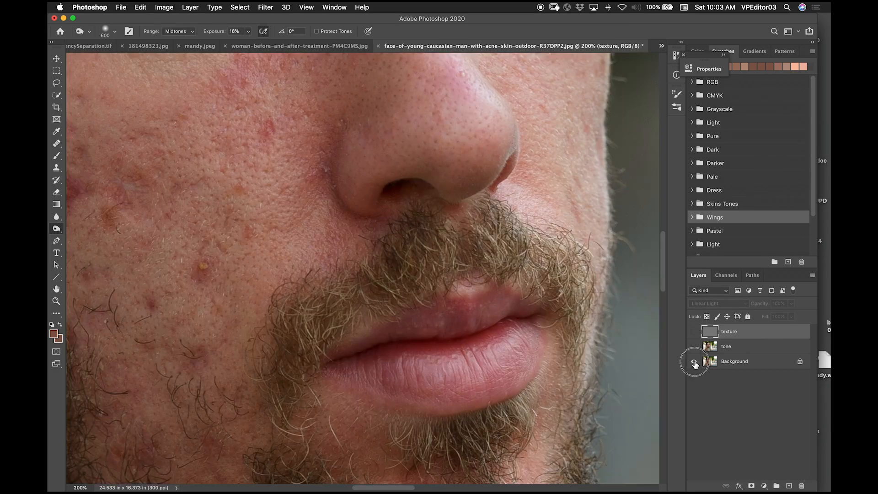
alt+click(695, 363)
alt+click(694, 362)
alt+click(694, 363)
alt+click(694, 363)
alt+click(694, 363)
alt+click(694, 362)
alt+click(695, 362)
alt+click(694, 363)
alt+click(694, 362)
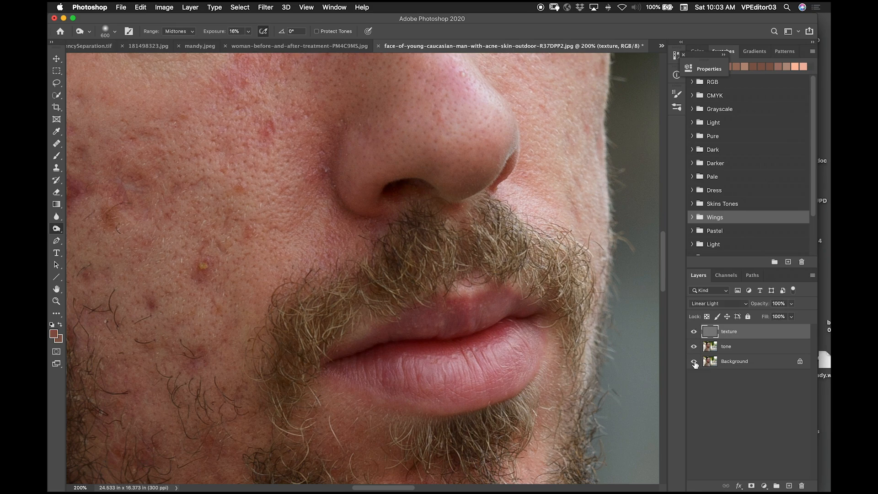
- Add a new empty layer directly above the tone layer and name it skin smoothing
key(super+minus)
key(super+minus)
key(super+minus)
key(super+minus)
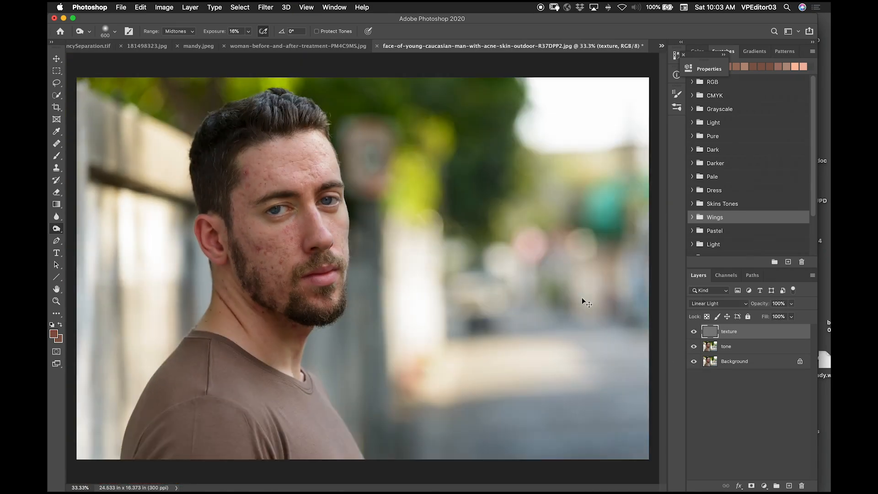
click(732, 346)
click(789, 485)
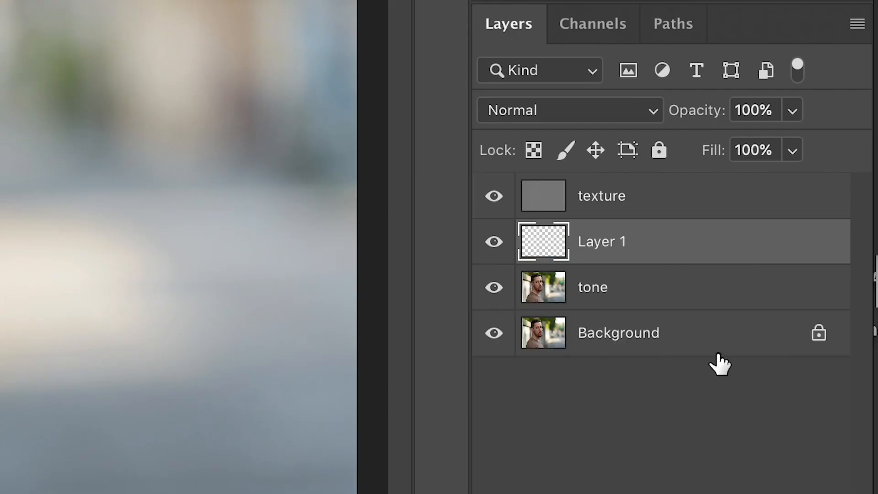
double_click(735, 347)
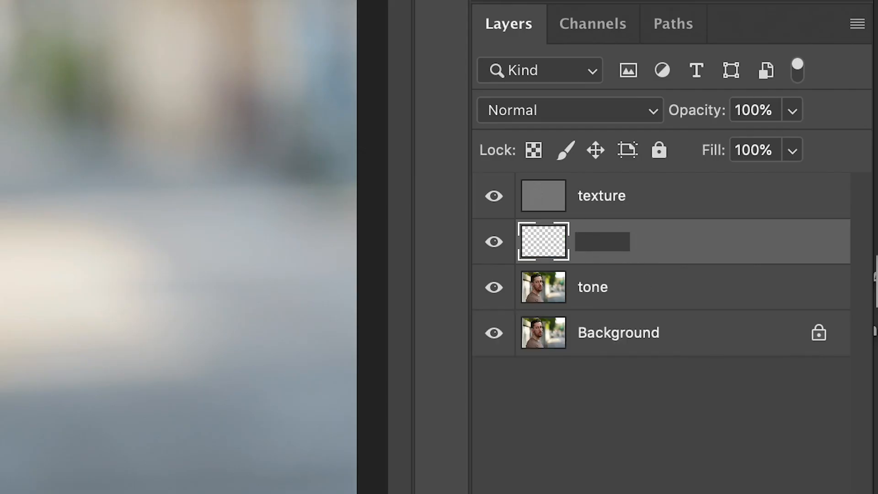
text(skin smoothing)
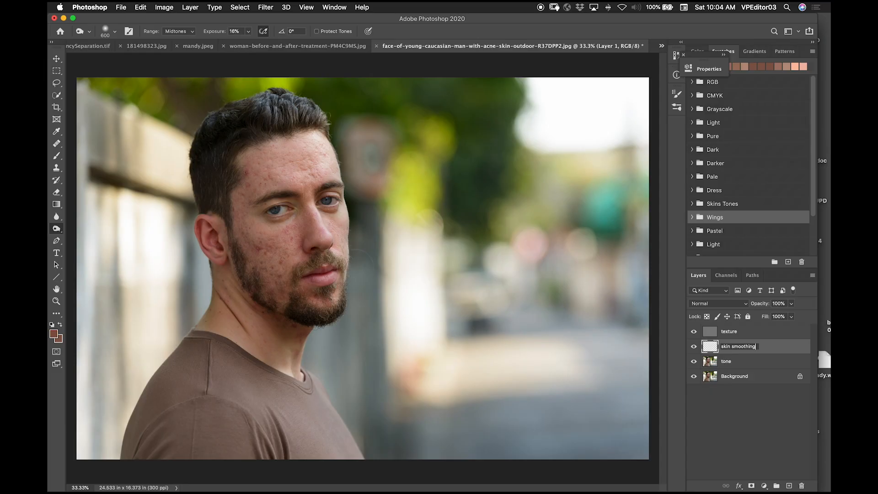
click(710, 347)
key(super+plus)
key(super+plus)
key(super+plus)
drag(362, 262, 605, 290)
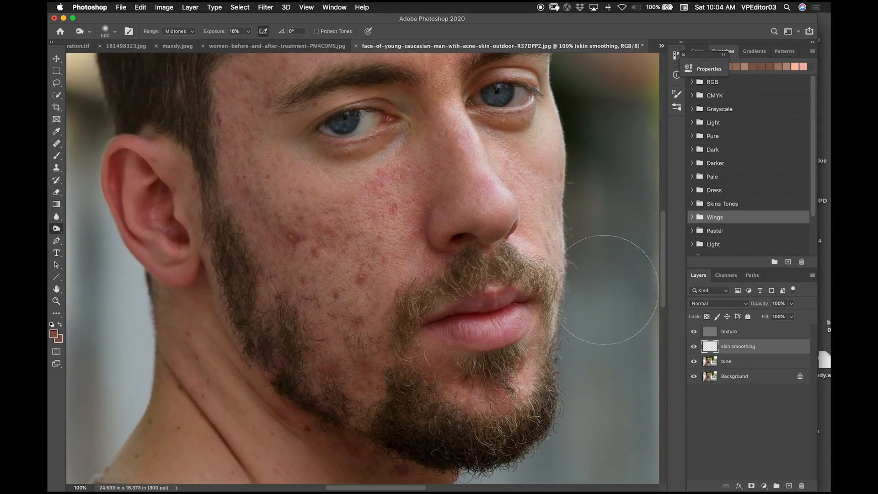
key(j)
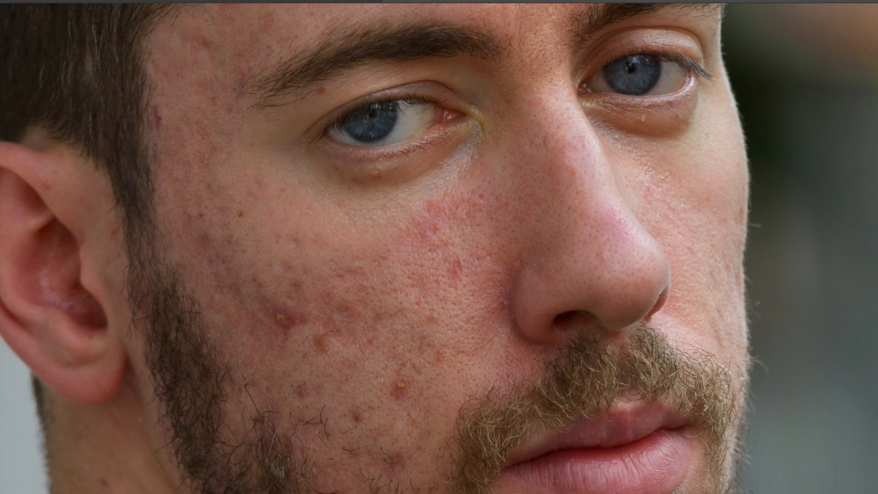
- Add a Threshold adjustment layer above the texture layer and vary its level to reveal the highlights and shadows on the face
click(763, 486)
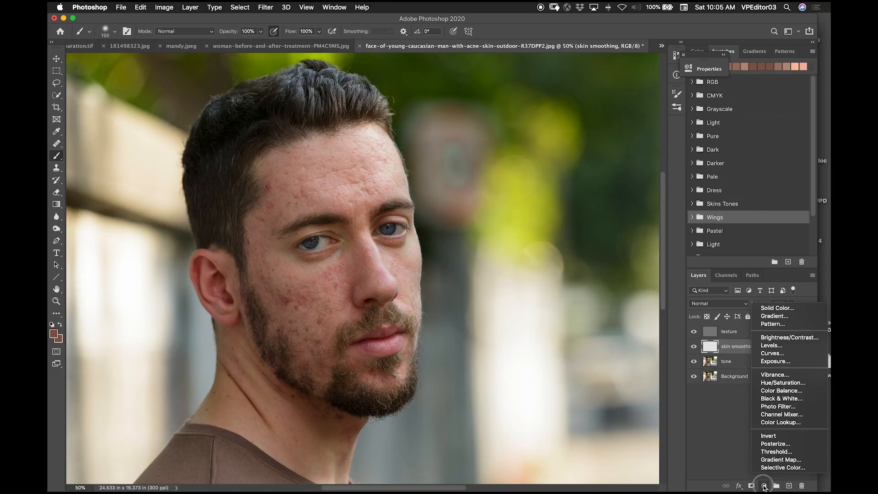
click(776, 452)
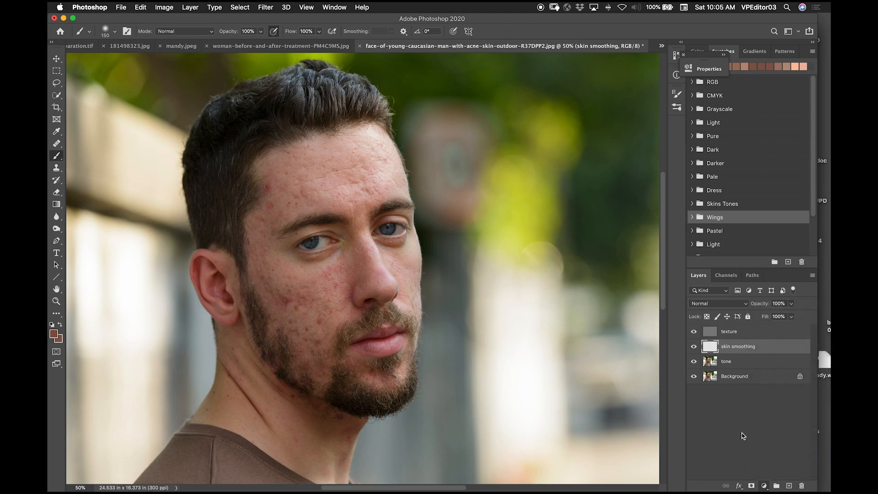
drag(732, 357, 727, 326)
drag(602, 146, 627, 149)
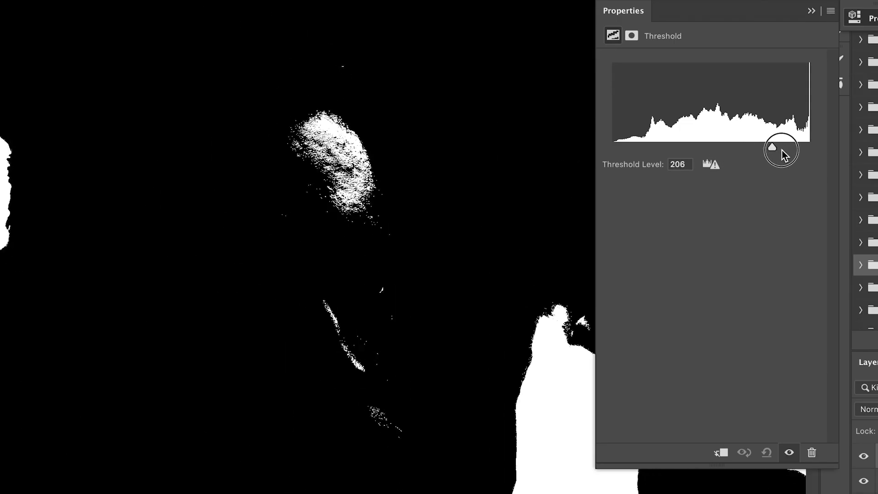
drag(751, 146, 722, 147)
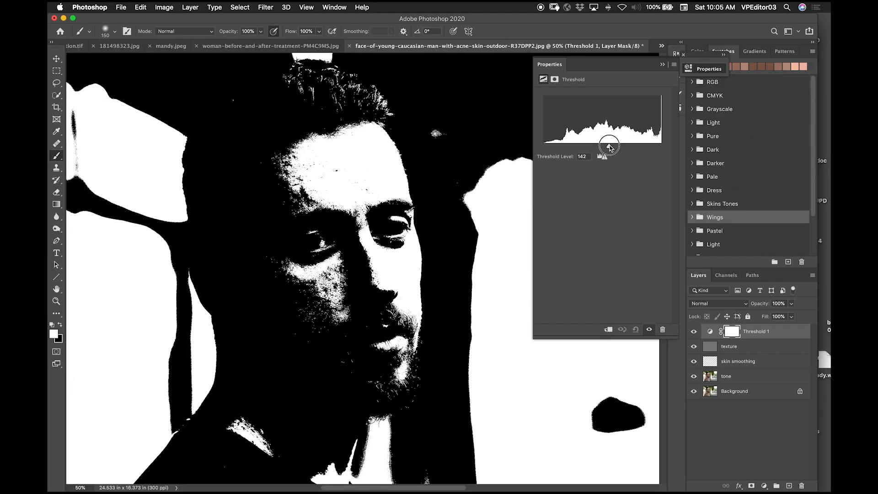
drag(610, 147, 589, 146)
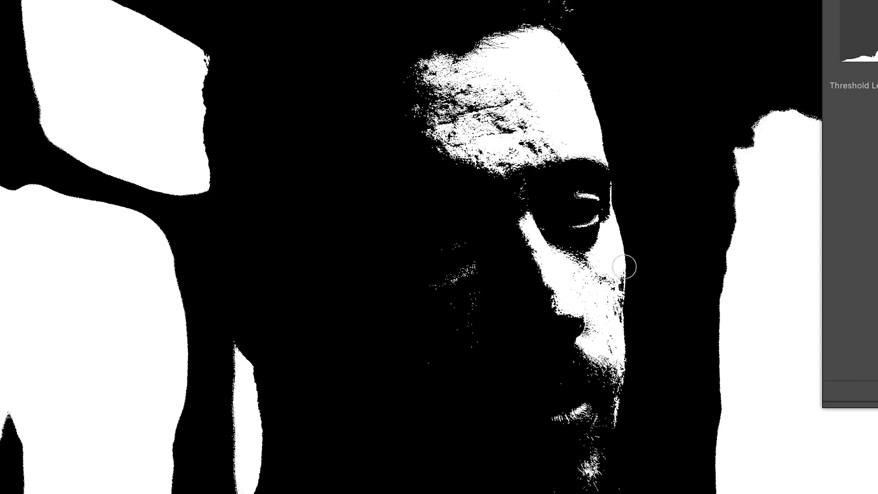
- Delete the Threshold adjustment layer and collapse the layer properties display
mouse_move(621, 146)
mouse_down()
mouse_move(598, 146)
mouse_move(612, 146)
mouse_up()
drag(794, 333, 801, 486)
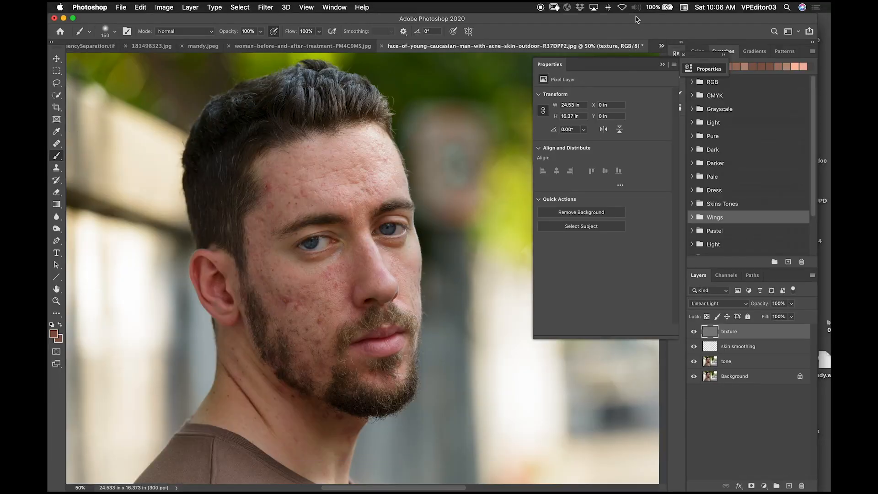
click(661, 65)
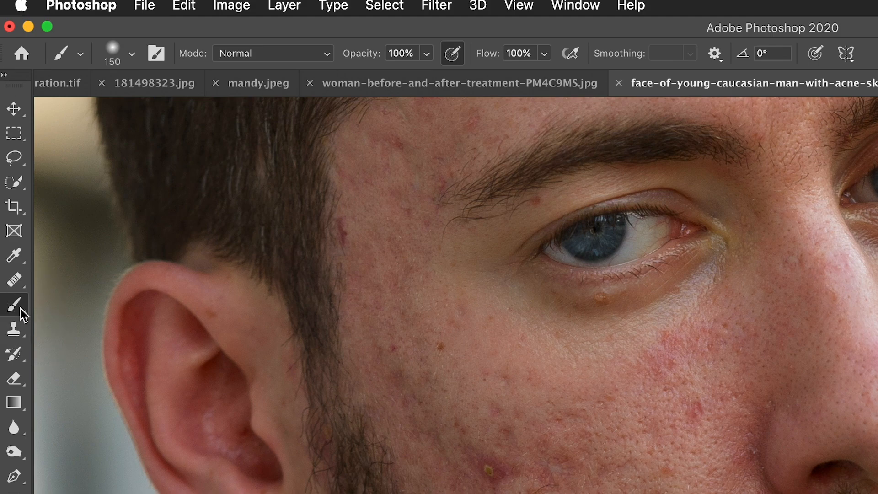
- Set the Eyedropper tool's sample size to 11 by 11 Average
click(14, 257)
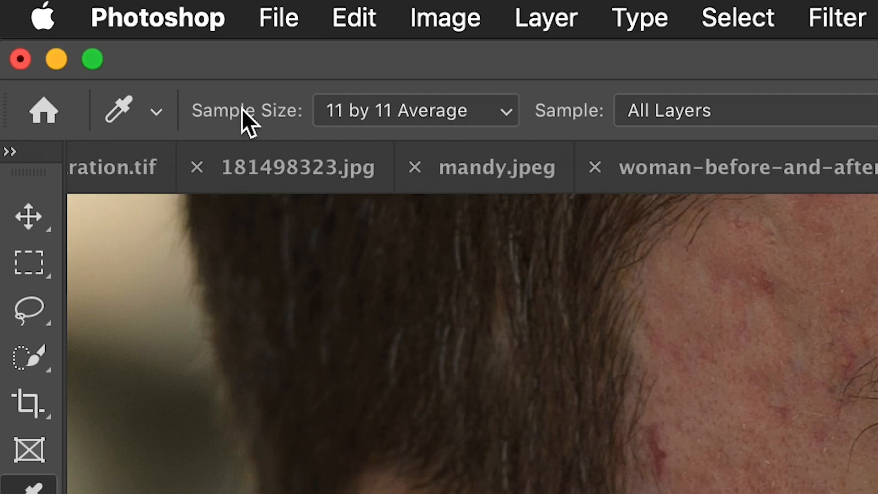
click(363, 110)
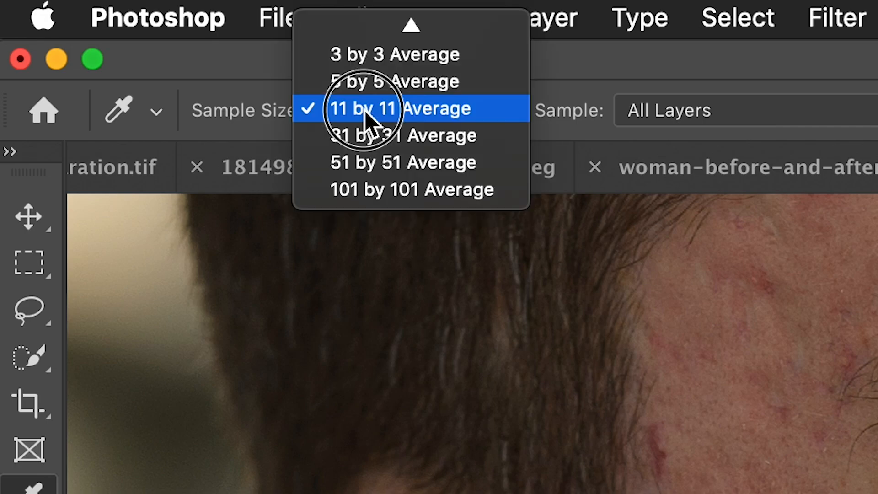
click(398, 107)
click(397, 105)
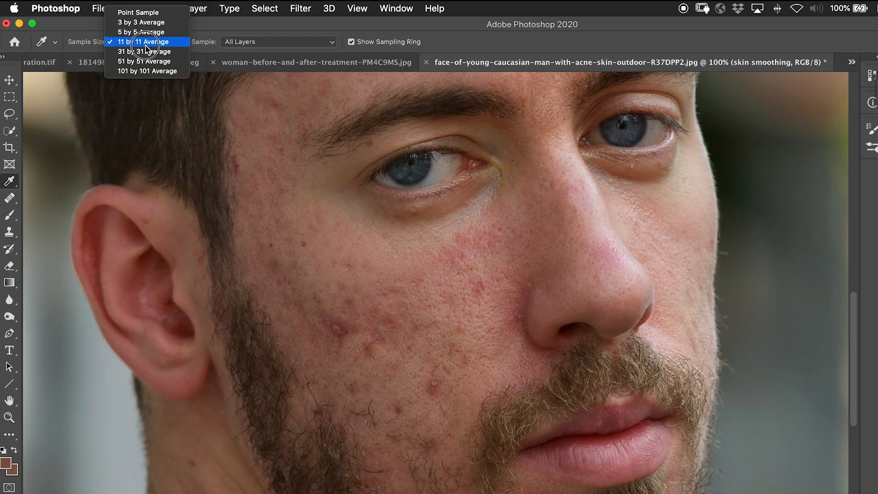
click(145, 44)
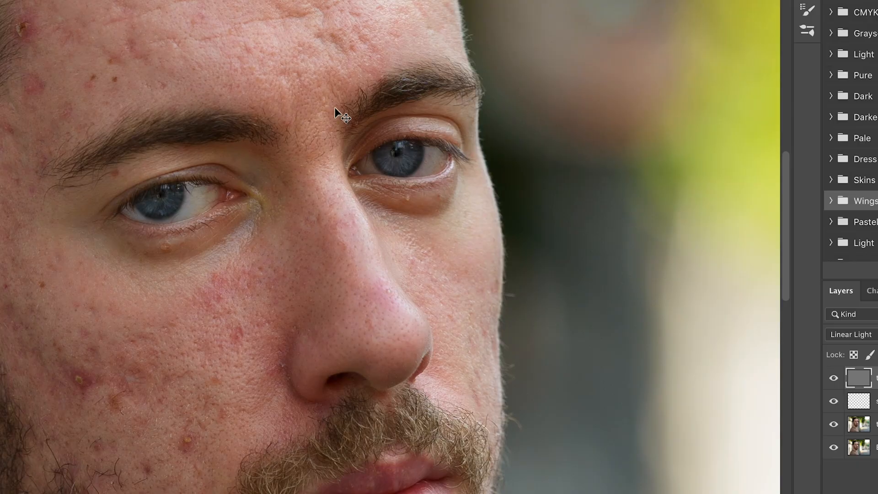
- On the skin smoothing layer, brush sampled light skin tone over the cheek area between the eye, nose and moustache
key(b)
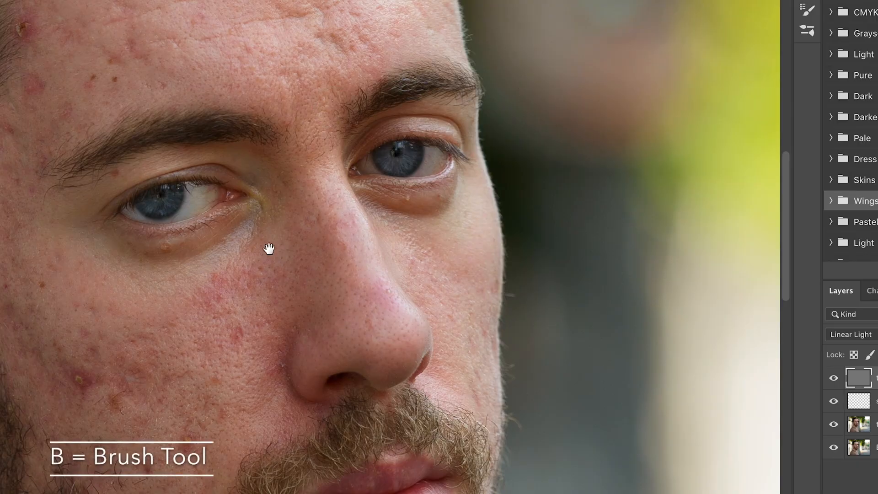
drag(271, 248, 294, 157)
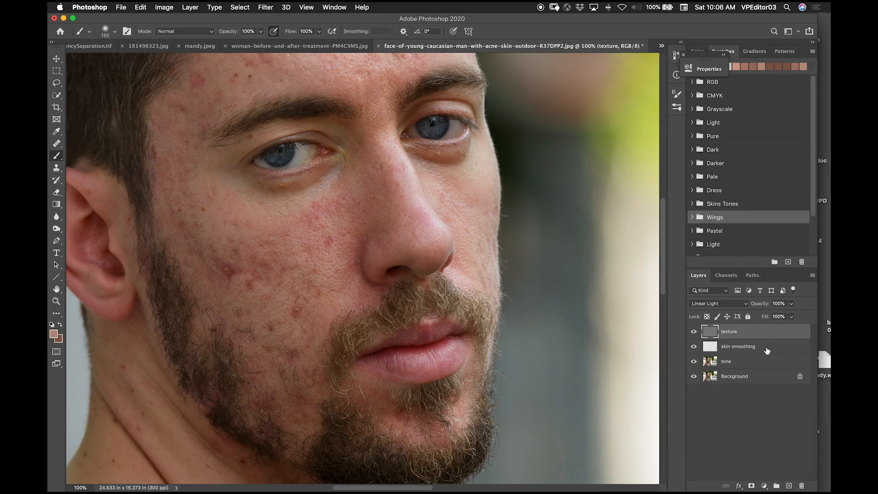
click(767, 350)
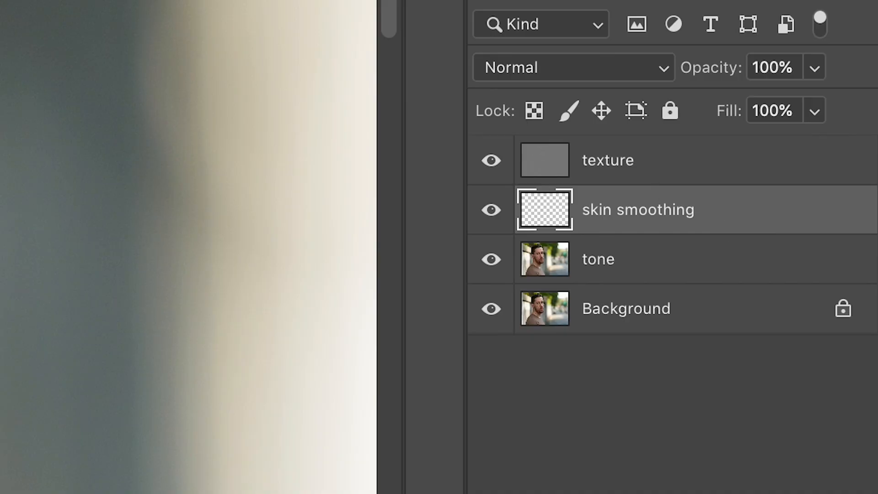
alt+click(236, 165)
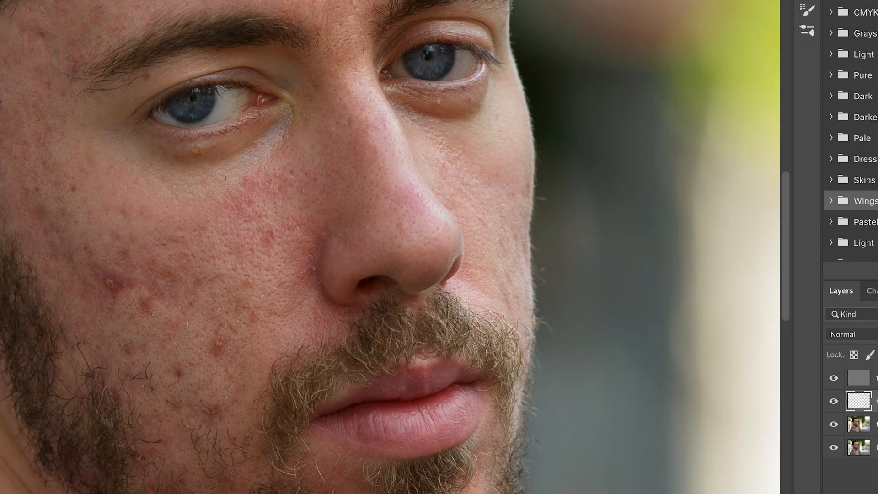
drag(254, 191, 263, 210)
alt+click(272, 177)
drag(276, 171, 278, 283)
scroll(278, 219, down, 1)
mouse_move(254, 247)
mouse_down()
mouse_move(228, 173)
mouse_move(224, 200)
mouse_up()
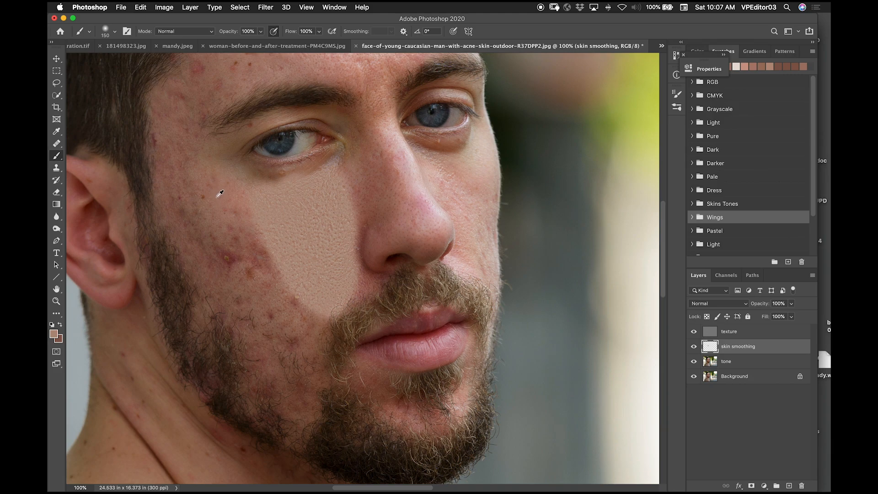
- Sample darker skin tones and paint them over the outer cheek and along the sideburn on the skin smoothing layer
alt+click(220, 194)
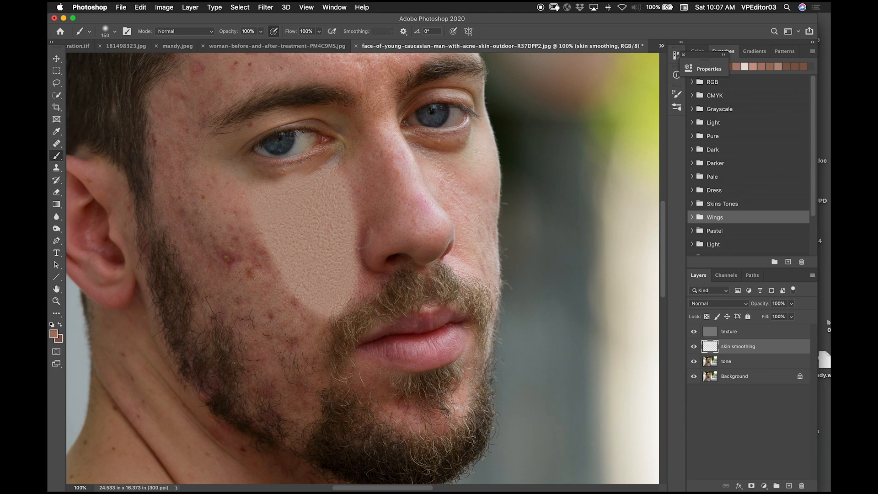
mouse_move(230, 227)
mouse_down()
mouse_move(228, 194)
mouse_move(229, 220)
mouse_move(201, 177)
mouse_up()
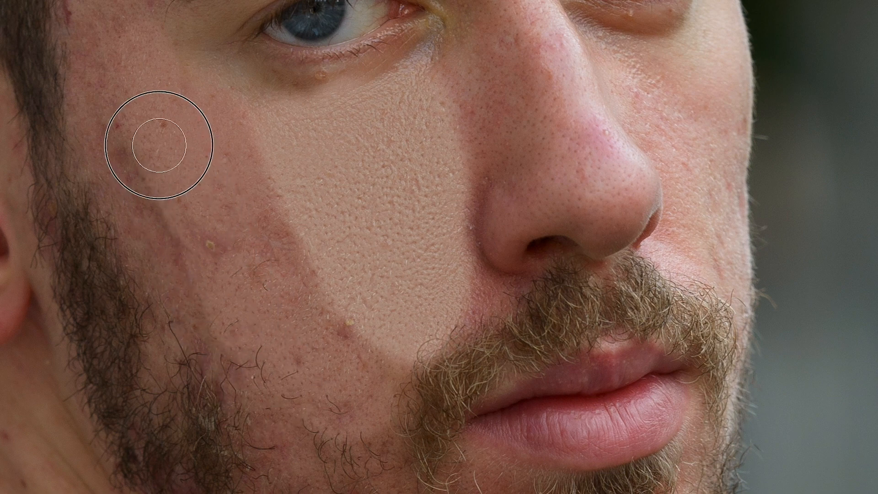
mouse_move(104, 102)
mouse_down()
mouse_move(92, 91)
mouse_move(107, 105)
mouse_move(104, 119)
mouse_up()
alt+click(88, 134)
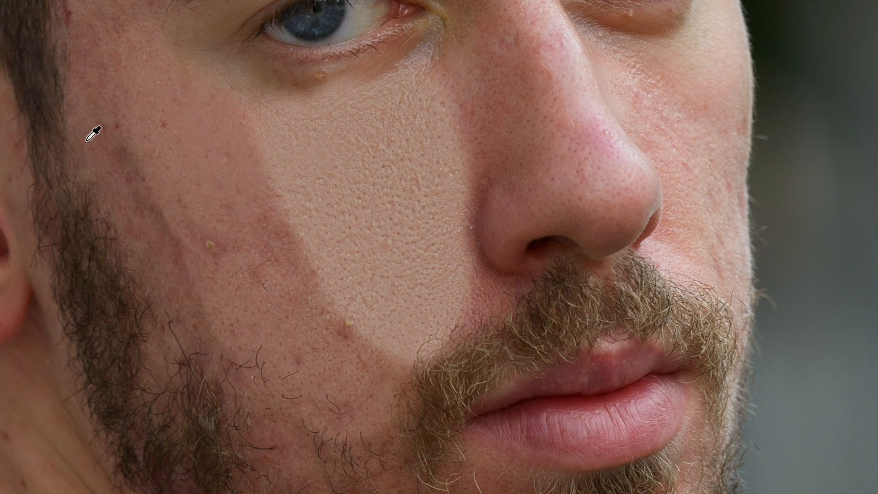
mouse_move(94, 123)
mouse_down()
mouse_move(94, 176)
mouse_move(118, 231)
mouse_move(185, 323)
mouse_move(177, 290)
mouse_move(245, 384)
mouse_move(231, 343)
mouse_move(325, 493)
mouse_move(341, 493)
mouse_up()
mouse_move(95, 82)
mouse_down()
mouse_move(129, 221)
mouse_move(124, 191)
mouse_move(132, 183)
mouse_move(153, 254)
mouse_up()
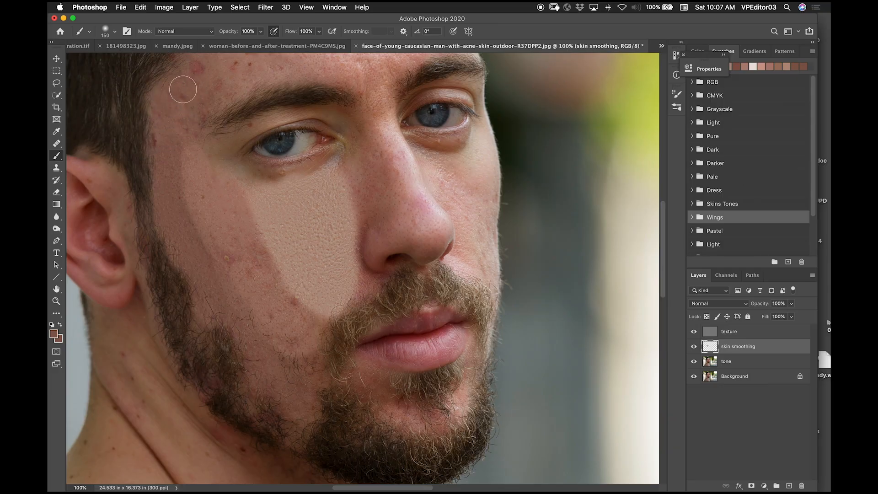
- Sample local skin tones and paint them over the temple and across the forehead on the skin smoothing layer
scroll(239, 300, up, 5)
mouse_move(161, 211)
mouse_down()
mouse_move(193, 138)
mouse_move(183, 44)
mouse_move(192, 148)
mouse_move(237, 106)
mouse_move(260, 147)
mouse_up()
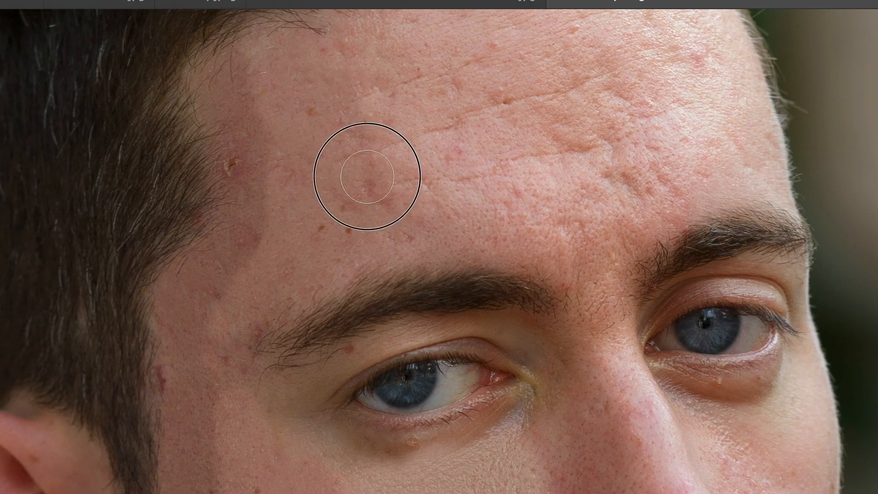
alt+click(438, 136)
mouse_move(421, 204)
mouse_down()
mouse_move(398, 160)
mouse_move(399, 91)
mouse_move(383, 59)
mouse_up()
drag(489, 117, 459, 364)
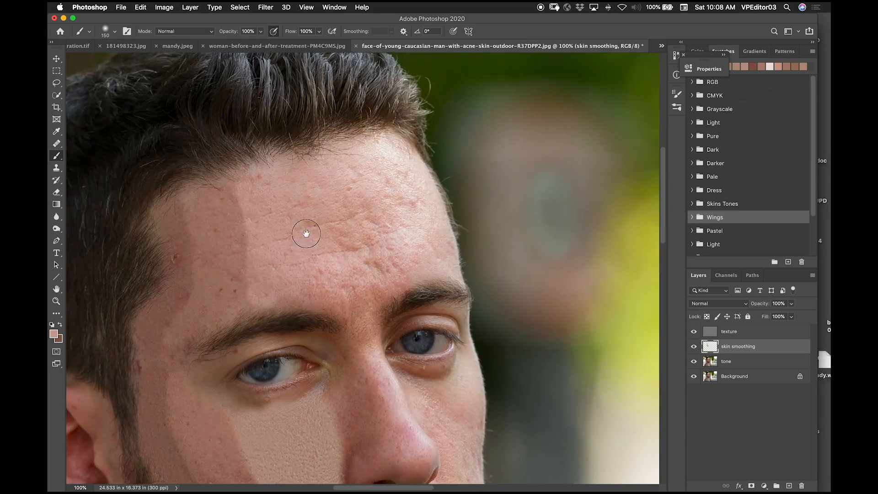
drag(307, 234, 305, 234)
alt+click(372, 215)
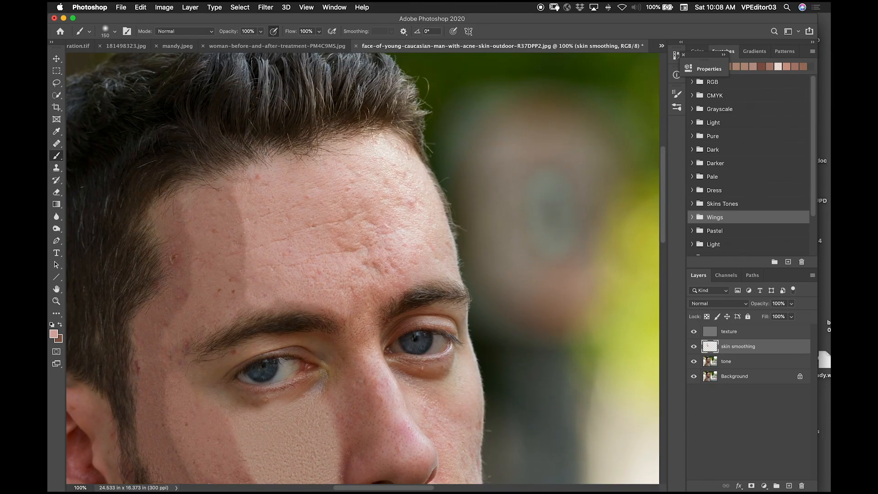
mouse_move(380, 191)
mouse_down()
mouse_move(396, 177)
mouse_move(390, 161)
mouse_move(407, 182)
mouse_up()
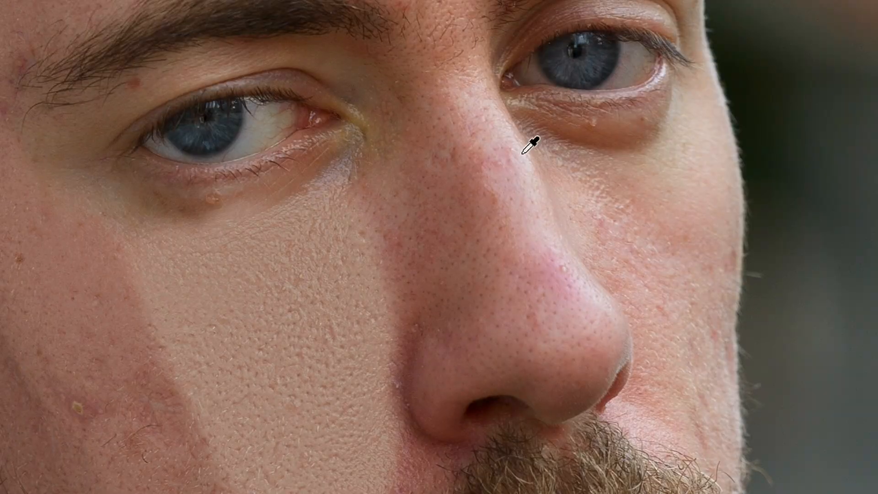
- Sample the nose's highlight and shadow tones and paint them along its bridge and side on the skin smoothing layer
mouse_move(452, 28)
mouse_down()
mouse_move(503, 204)
mouse_move(557, 328)
mouse_move(568, 331)
mouse_move(528, 212)
mouse_move(552, 309)
mouse_move(550, 340)
mouse_move(578, 282)
mouse_move(580, 326)
mouse_move(559, 355)
mouse_move(570, 369)
mouse_move(585, 338)
mouse_move(589, 348)
mouse_move(543, 358)
mouse_up()
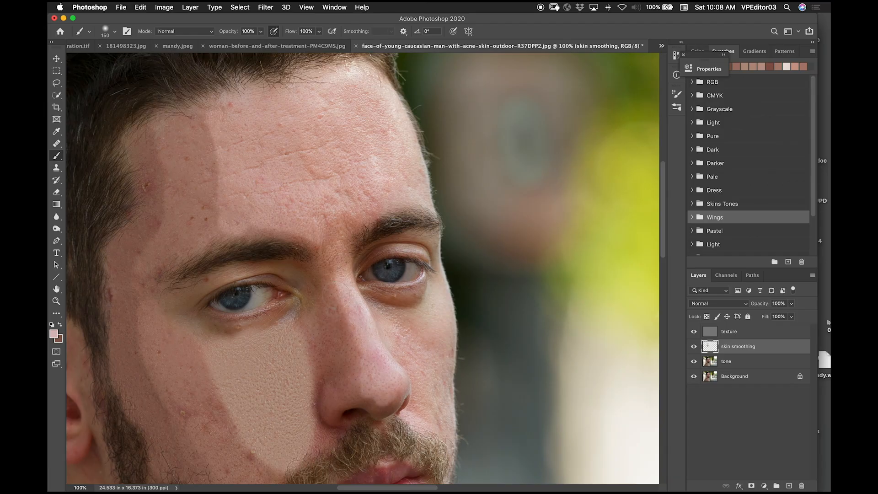
mouse_move(327, 283)
mouse_down()
mouse_move(355, 352)
mouse_move(342, 353)
mouse_up()
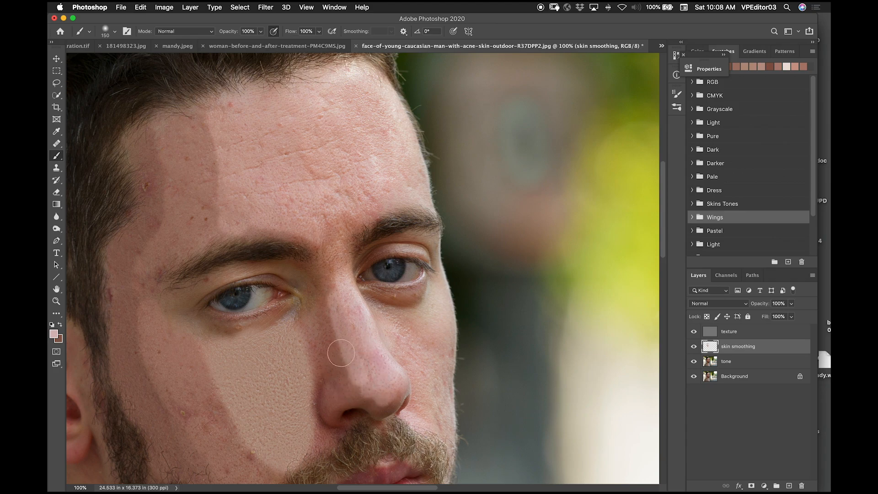
alt+click(324, 331)
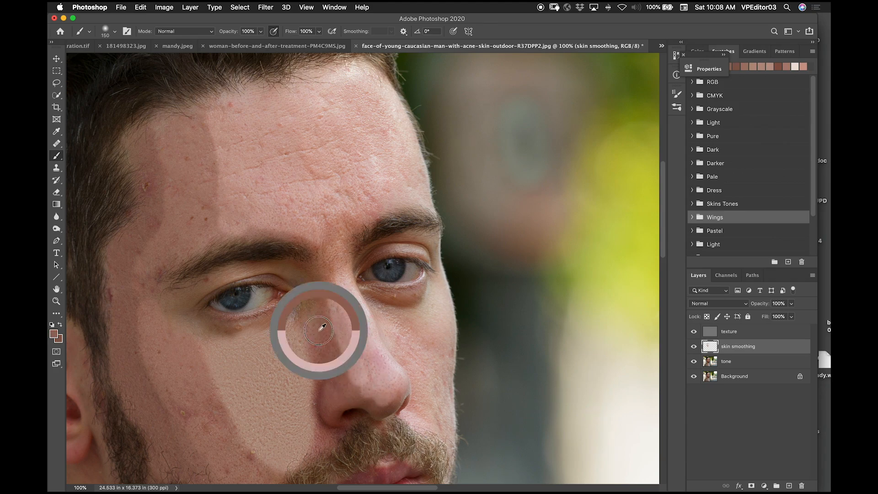
mouse_move(328, 311)
mouse_down()
mouse_move(344, 370)
mouse_move(352, 364)
mouse_move(334, 314)
mouse_up()
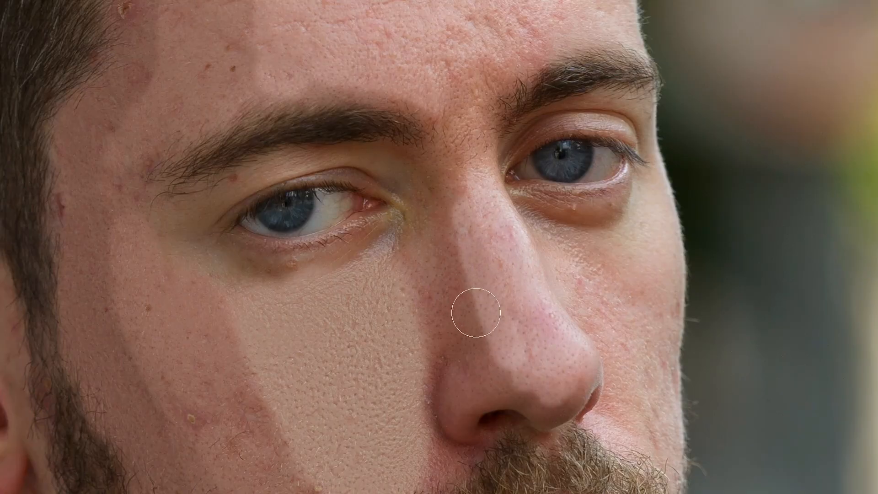
drag(456, 270, 492, 329)
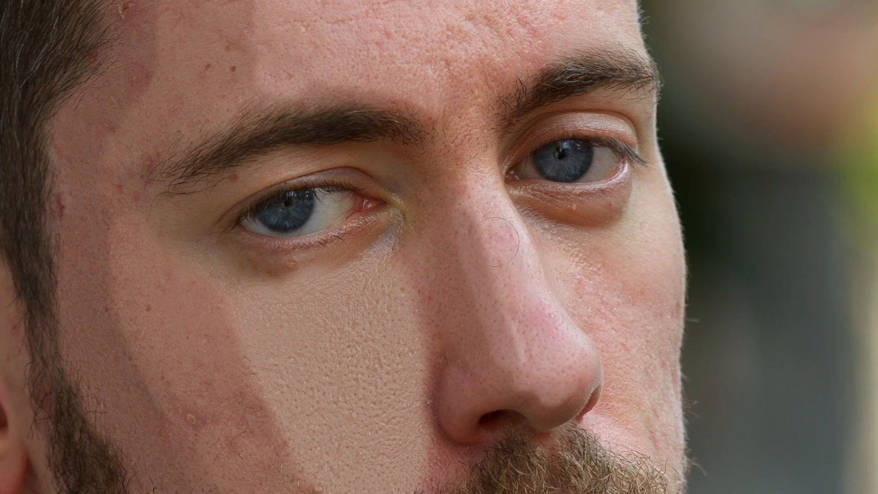
drag(398, 274, 559, 133)
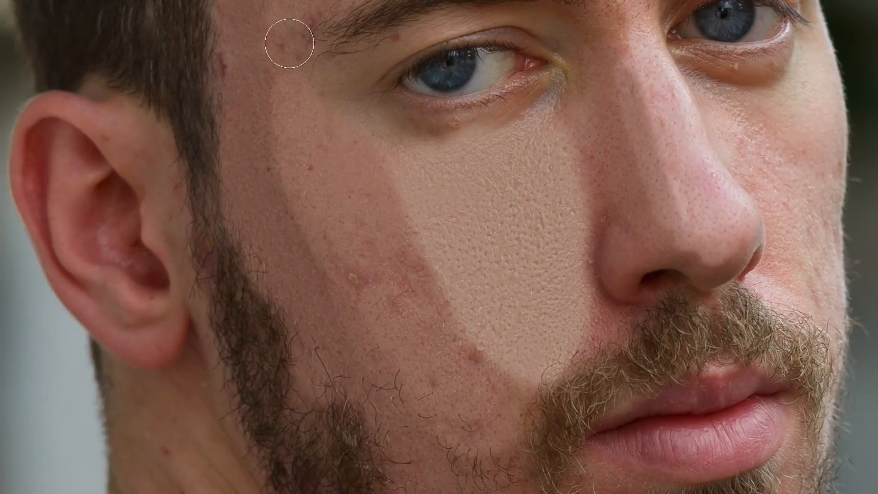
drag(502, 182, 400, 59)
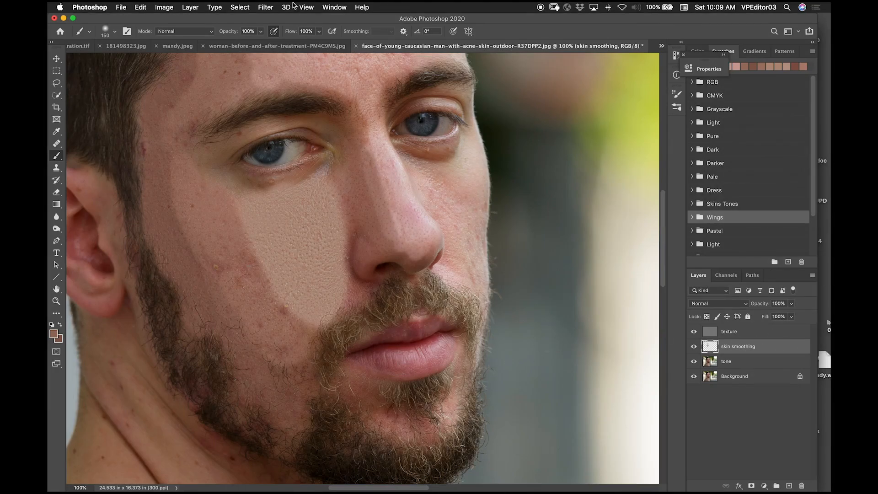
- Blend the painted tones on the skin smoothing layer with a Gaussian Blur of 61.9 pixels radius
click(266, 8)
mouse_move(366, 122)
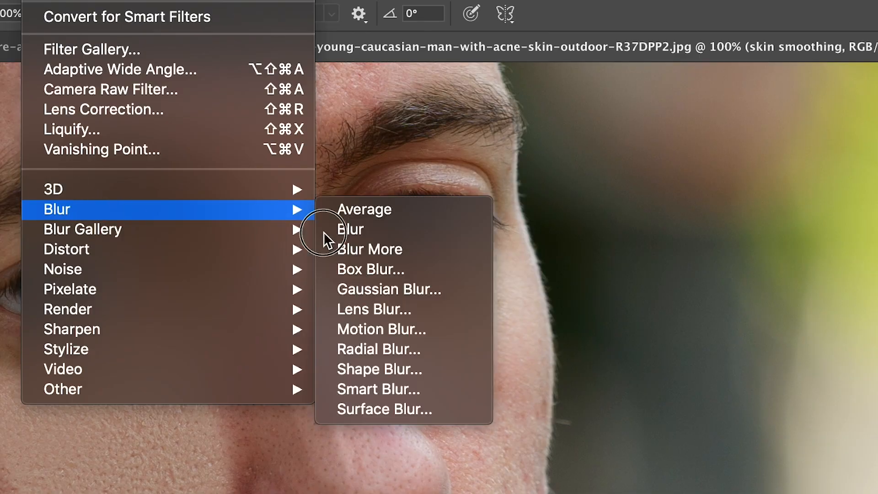
click(391, 285)
drag(746, 476, 789, 480)
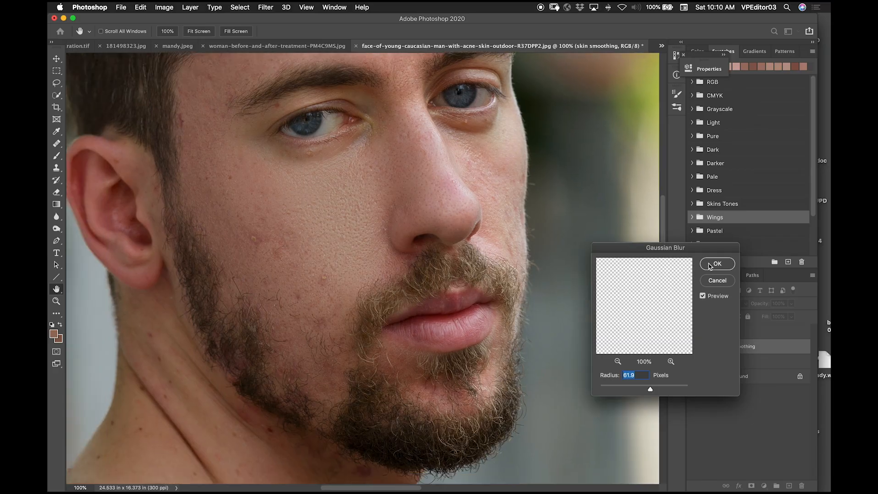
click(717, 264)
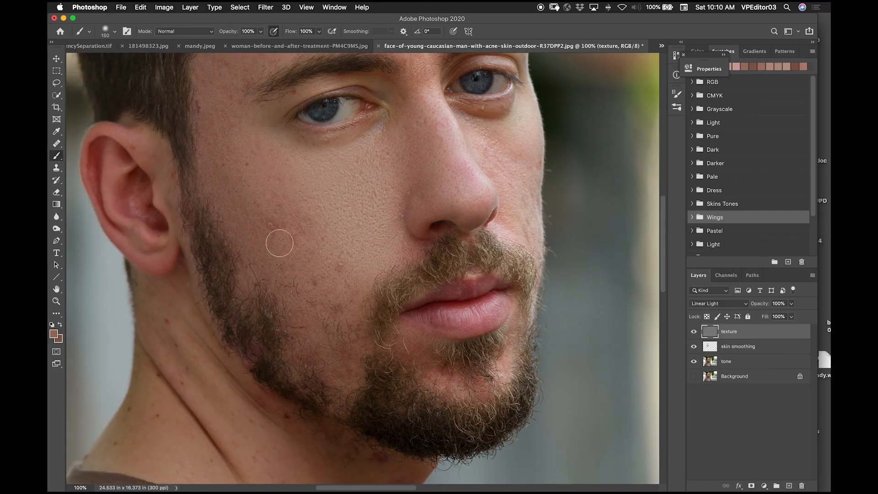
- Activate the skin smoothing layer again, sample a cheek skin tone and lower the brush opacity to 16%
key(super+0)
key(super+1)
click(745, 349)
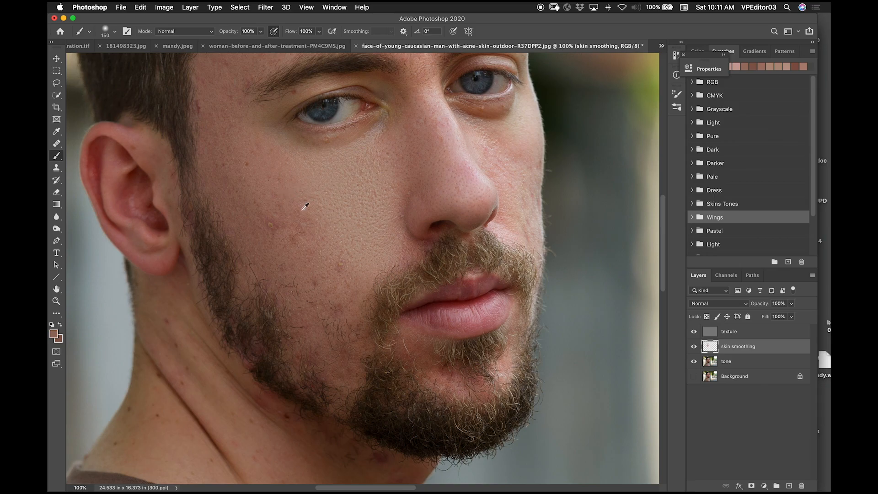
alt+click(251, 167)
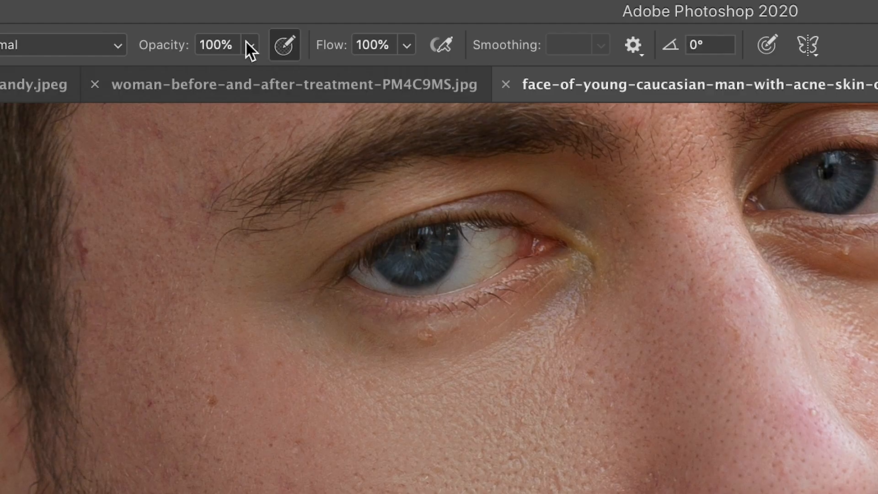
drag(261, 31, 236, 48)
drag(161, 84, 154, 83)
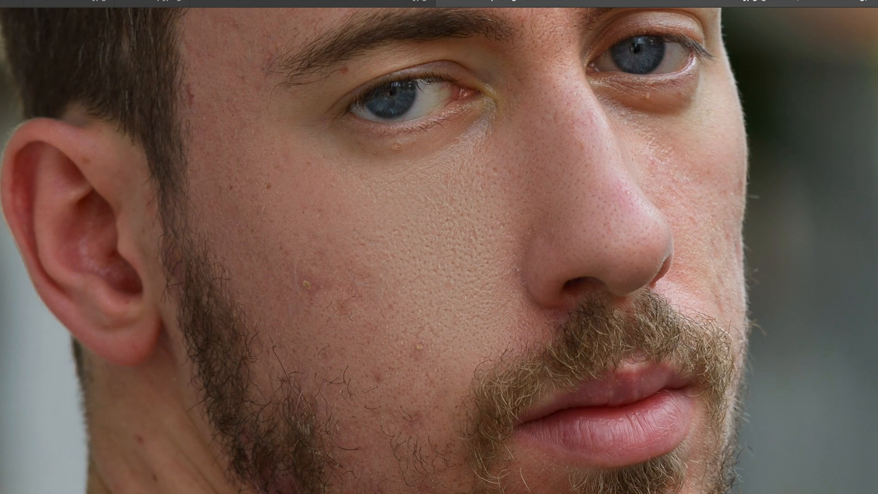
- Shrink the 300 px brush and paint the sampled skin tone over the reddened cheek and forehead on the skin smoothing layer
drag(338, 274, 339, 261)
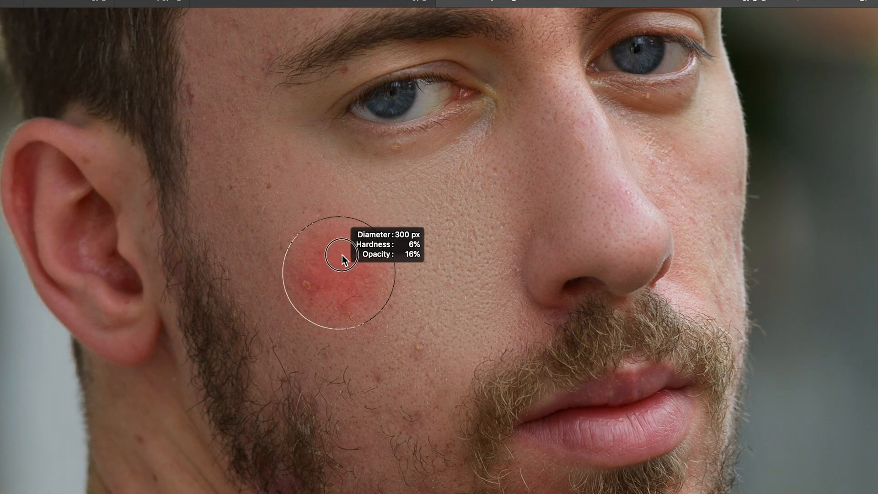
drag(340, 237, 340, 236)
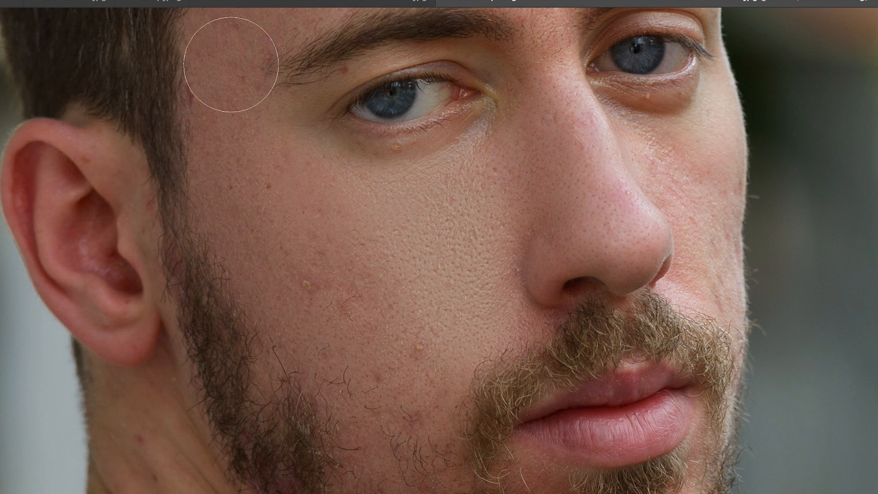
drag(386, 195, 282, 339)
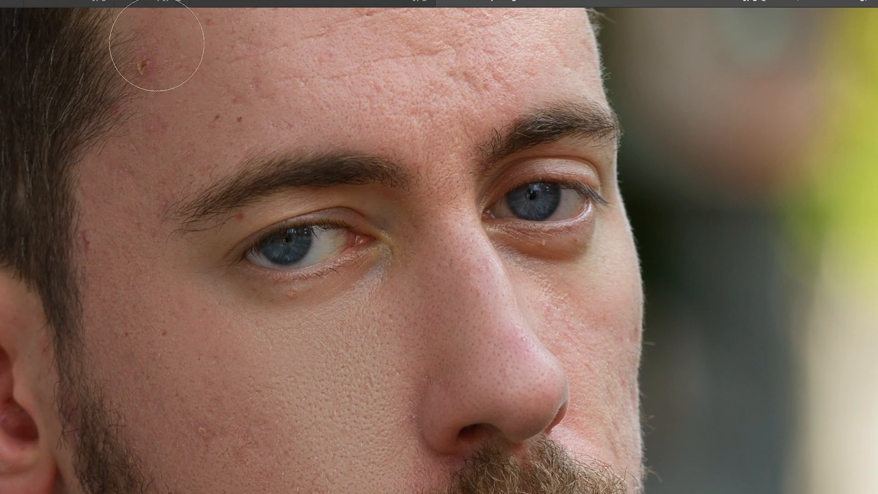
drag(288, 112, 263, 298)
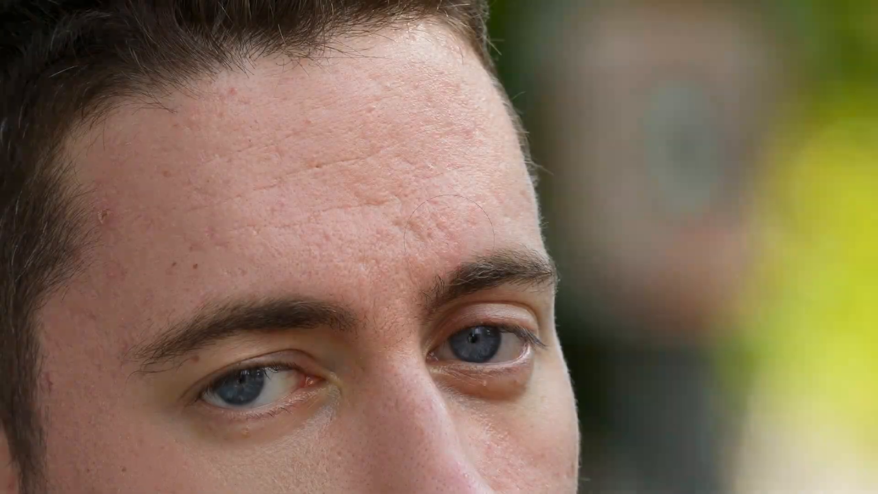
drag(394, 210, 330, 20)
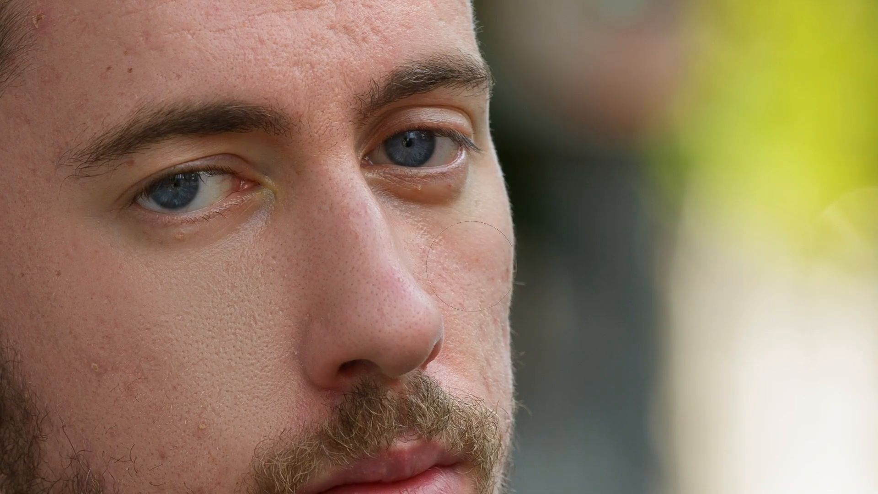
- Lower the skin smoothing layer's opacity to 83%
drag(285, 459, 360, 202)
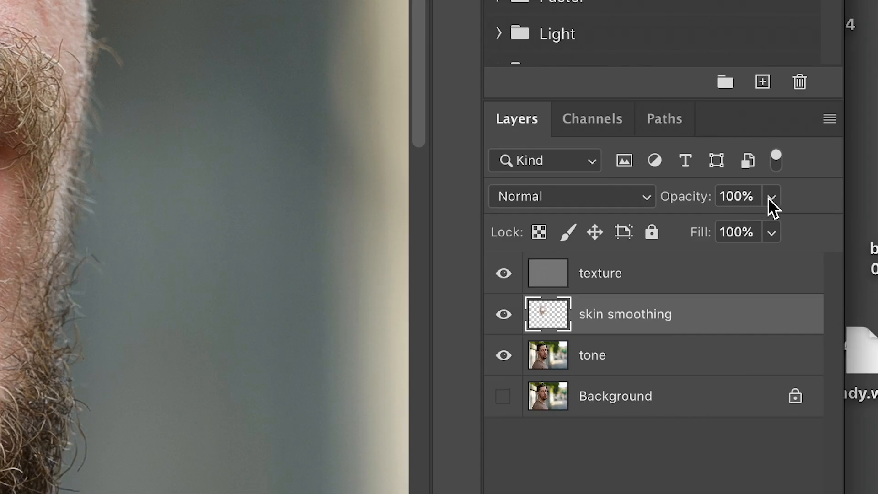
drag(772, 197, 754, 232)
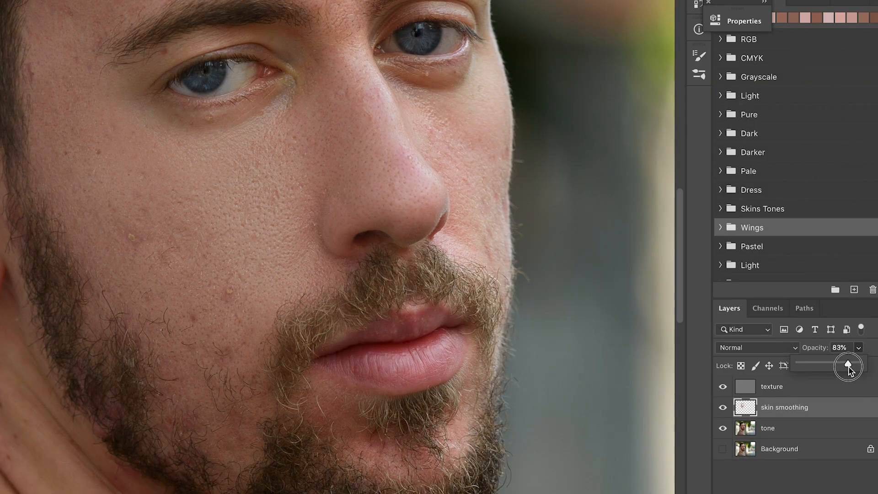
drag(849, 366, 848, 366)
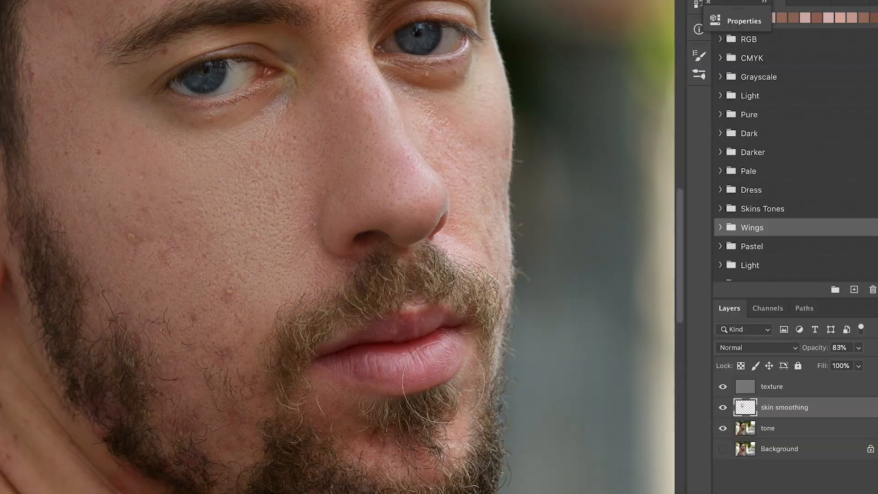
- Duplicate the texture layer as "skin texture correction" and hide the original texture layer
click(791, 392)
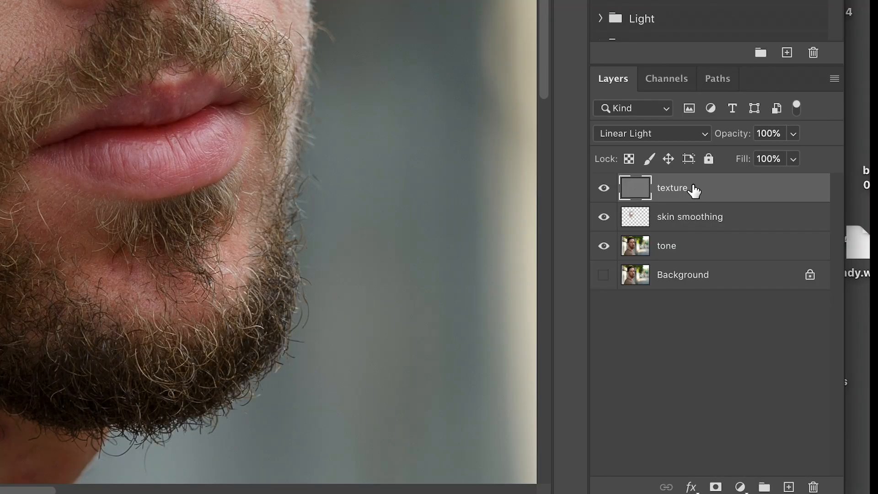
drag(694, 191, 790, 487)
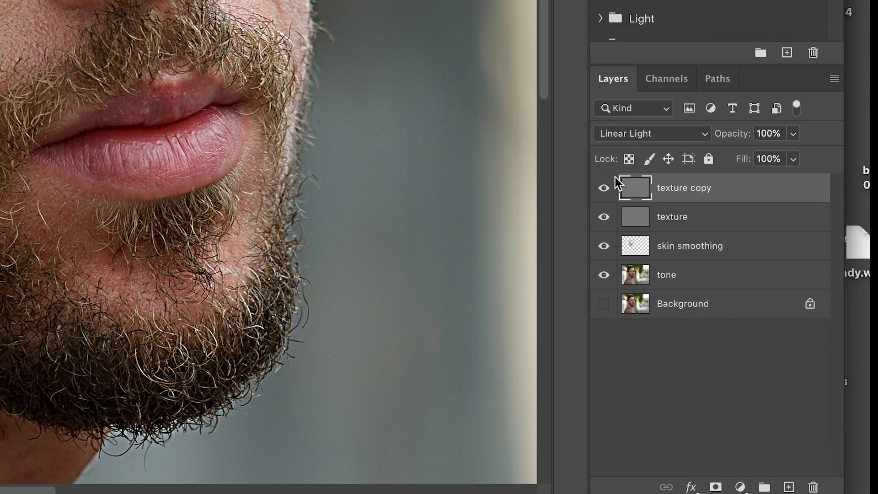
click(604, 216)
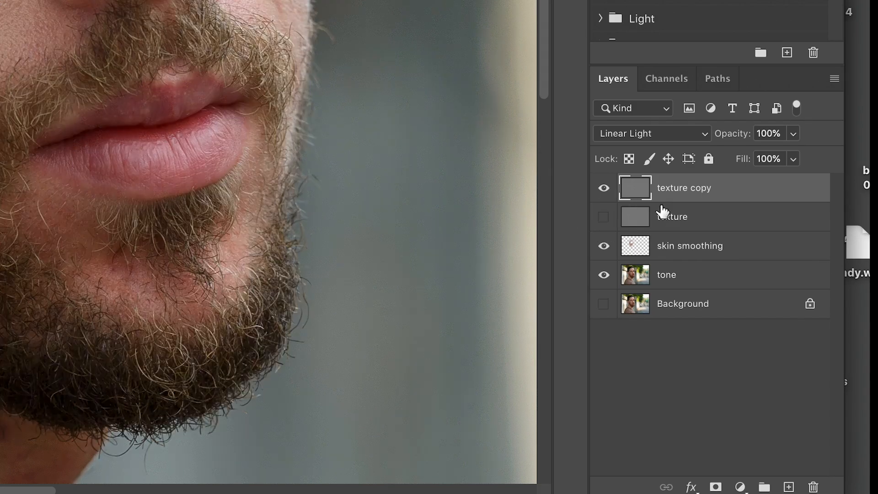
double_click(677, 188)
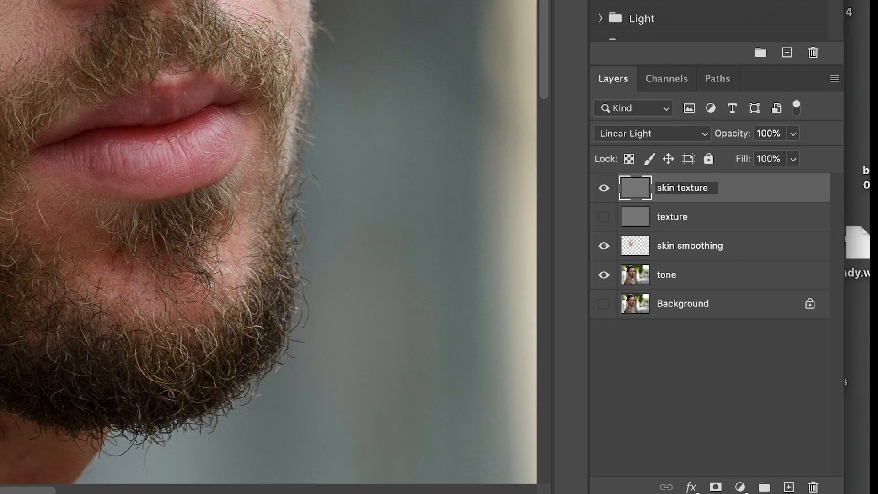
key(Return)
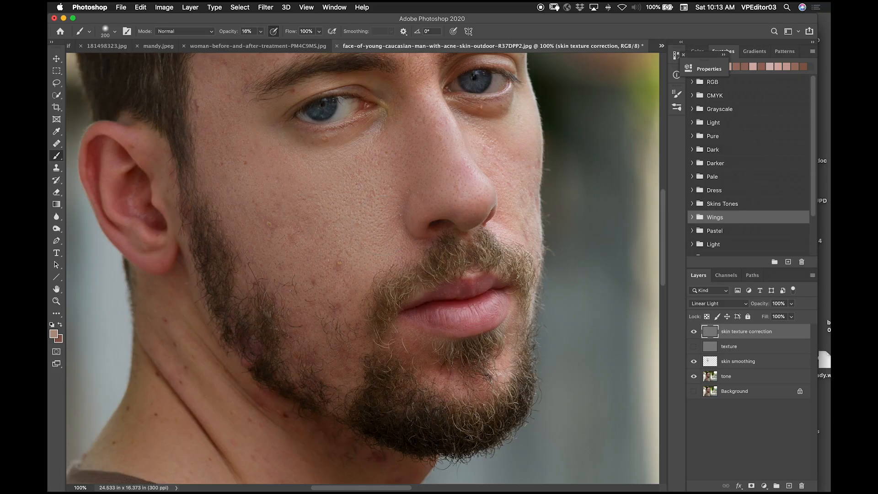
- Sample clean skin texture with the Healing Brush and heal a facial blemish on the skin texture correction layer
click(55, 158)
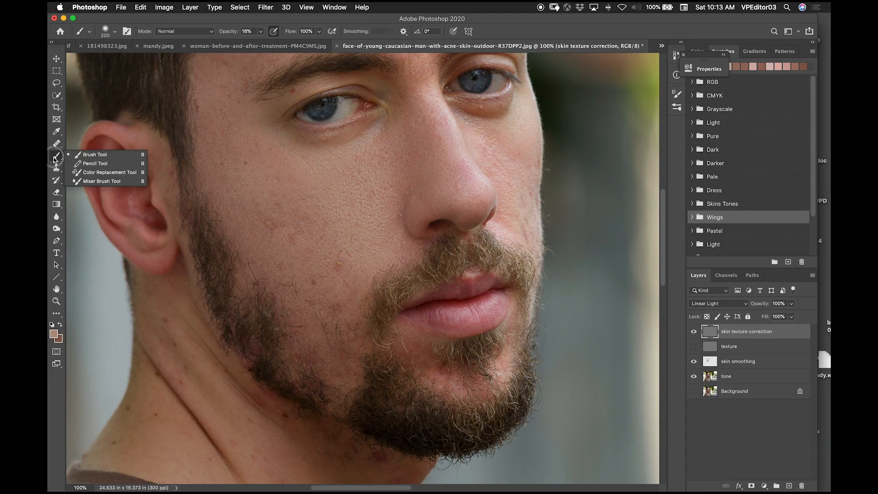
click(56, 143)
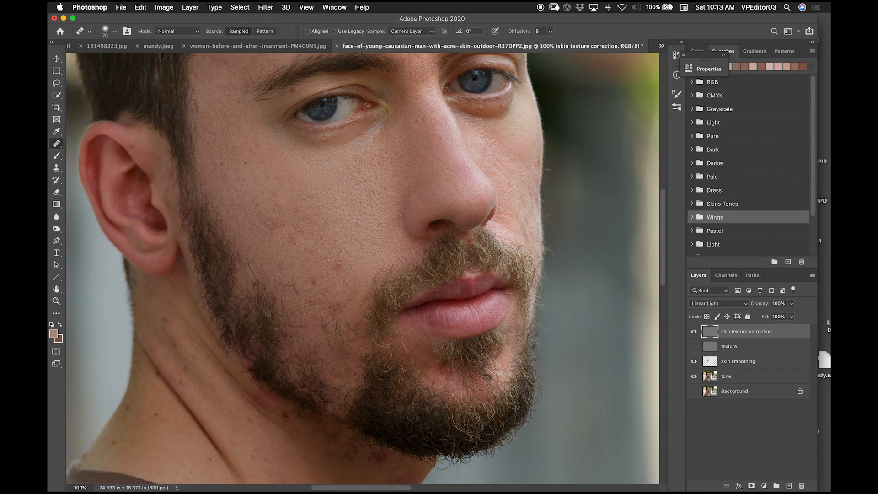
key(super+plus)
drag(261, 177, 354, 179)
alt+click(257, 128)
click(443, 178)
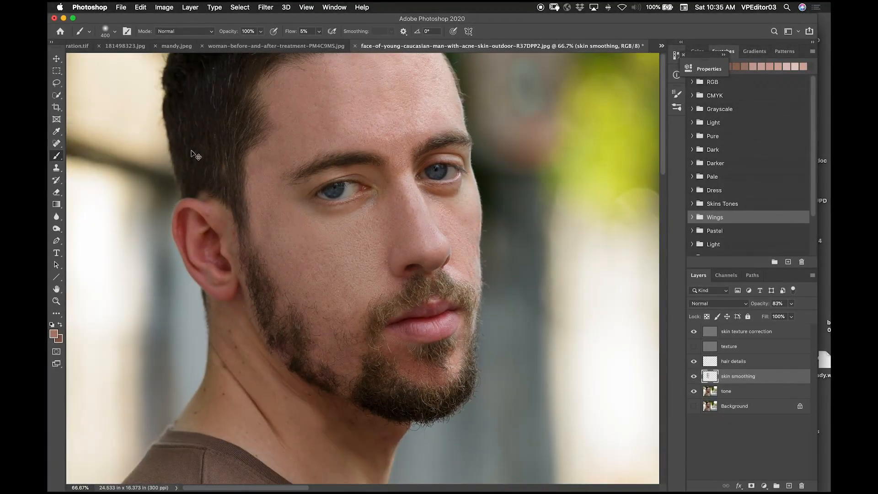
- Stamp all visible layers into a new layer above skin texture correction and set its blend mode to Multiply
key(super+minus)
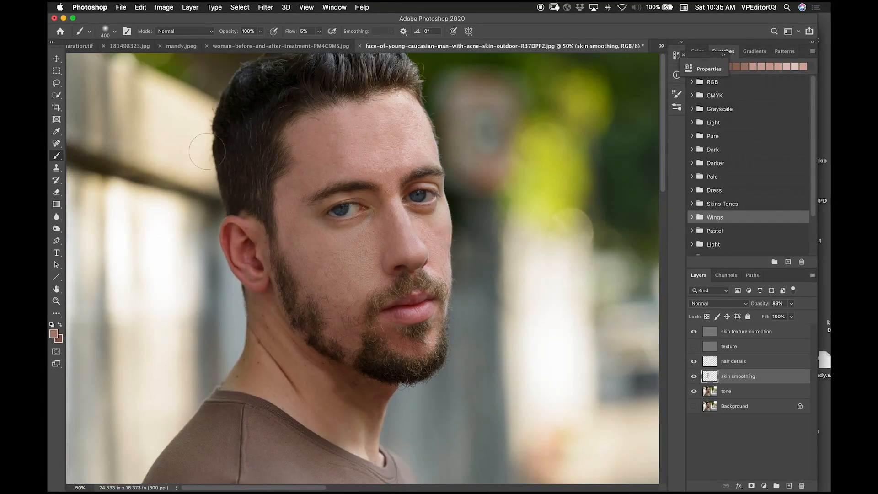
drag(351, 203, 298, 226)
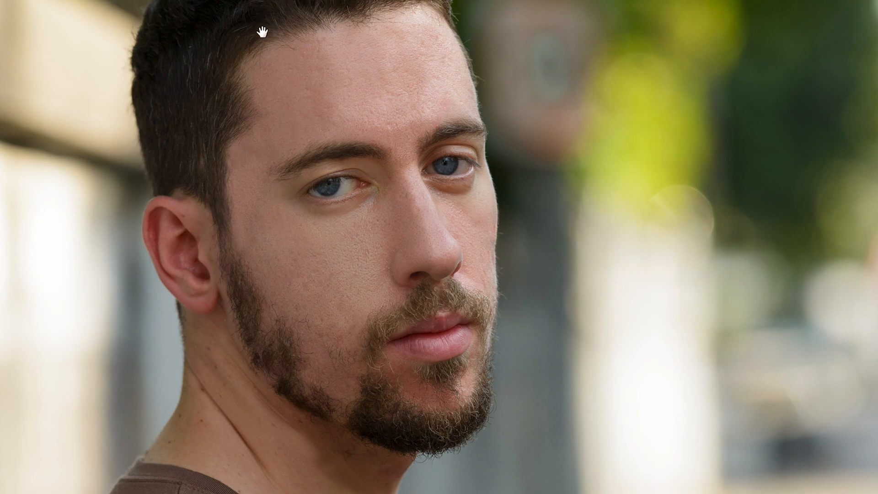
drag(262, 31, 348, 1)
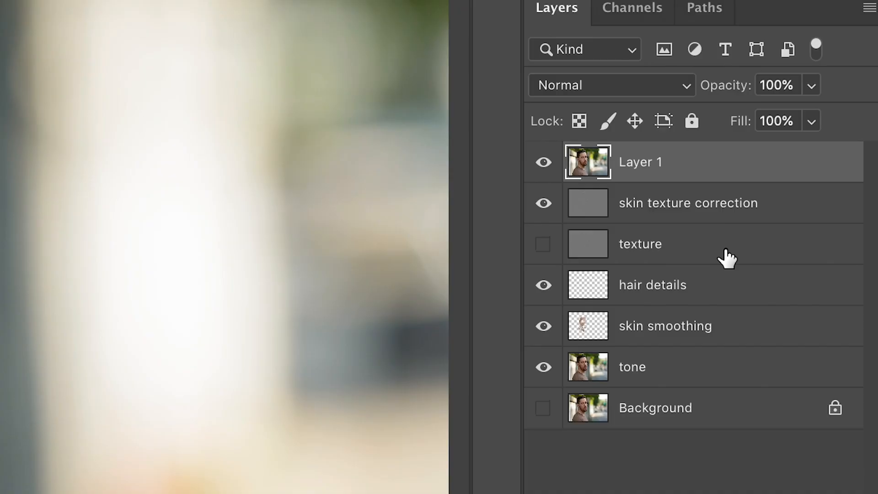
key(super+z)
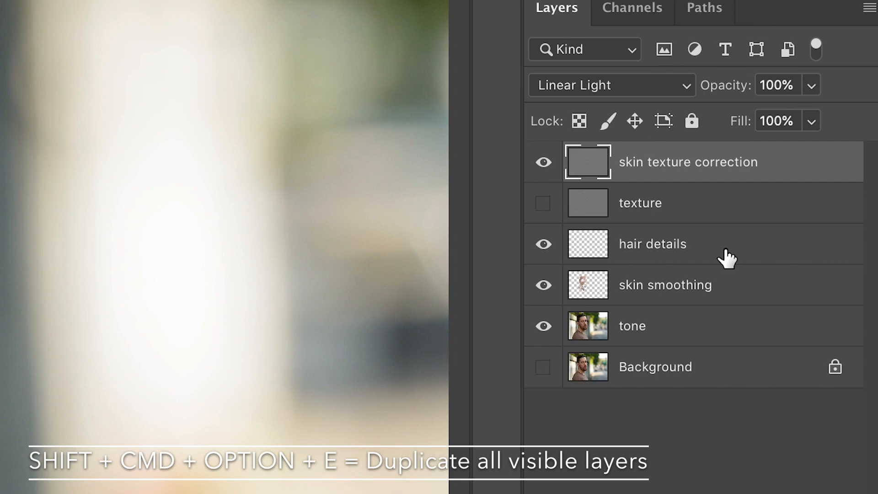
key(alt+shift+super+e)
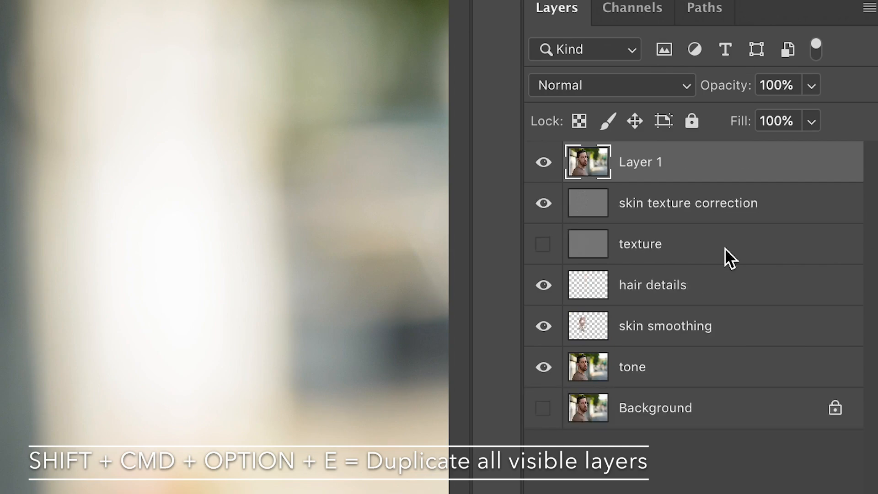
click(608, 85)
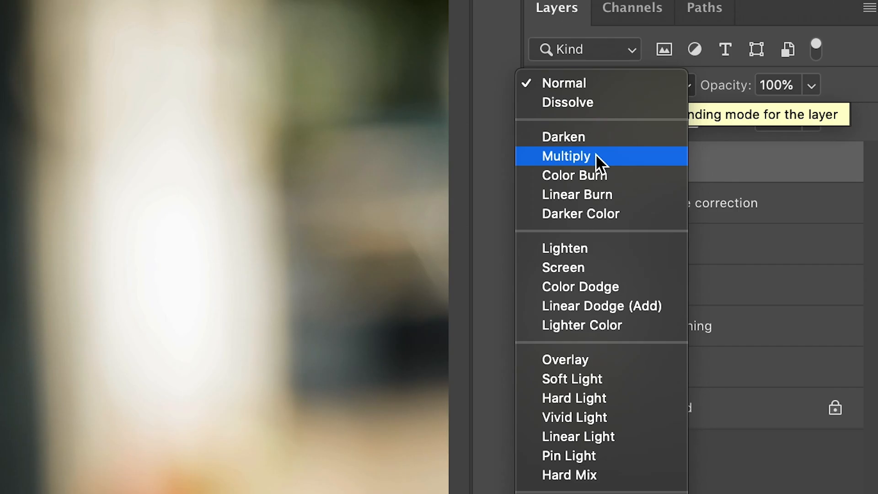
click(596, 156)
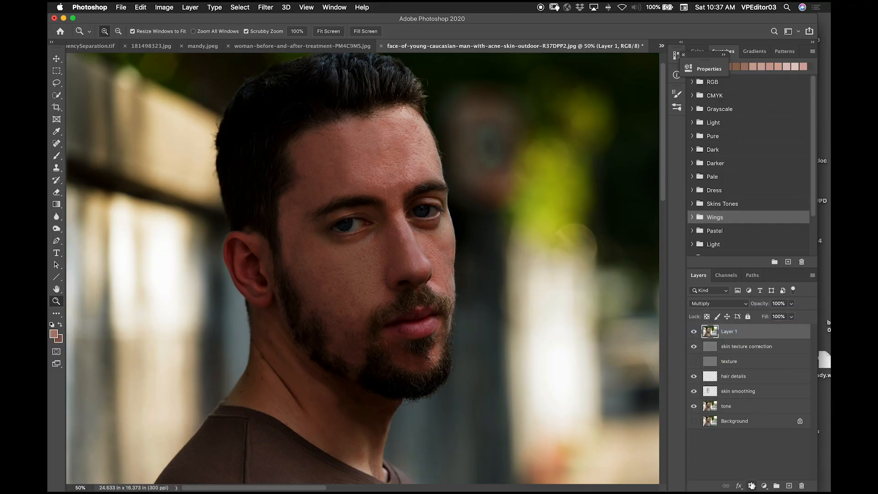
- Add a layer mask to the Multiply layer and fill the mask with black
click(752, 486)
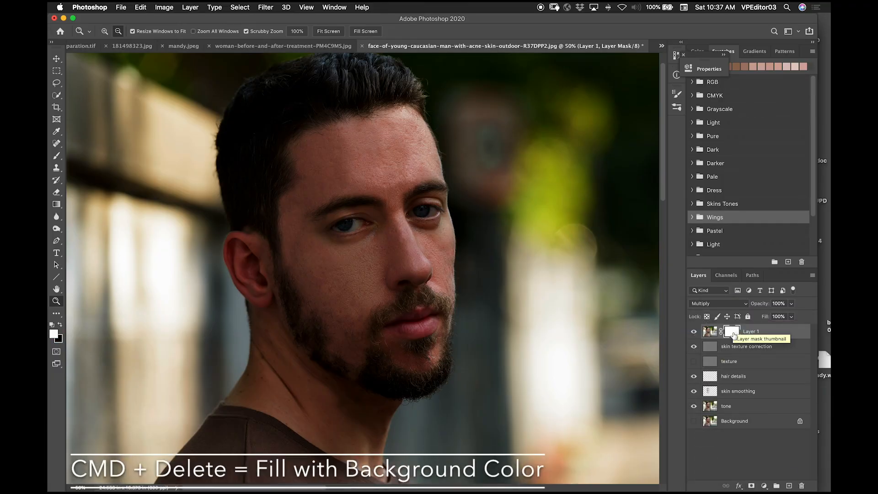
key(b)
key(super+BackSpace)
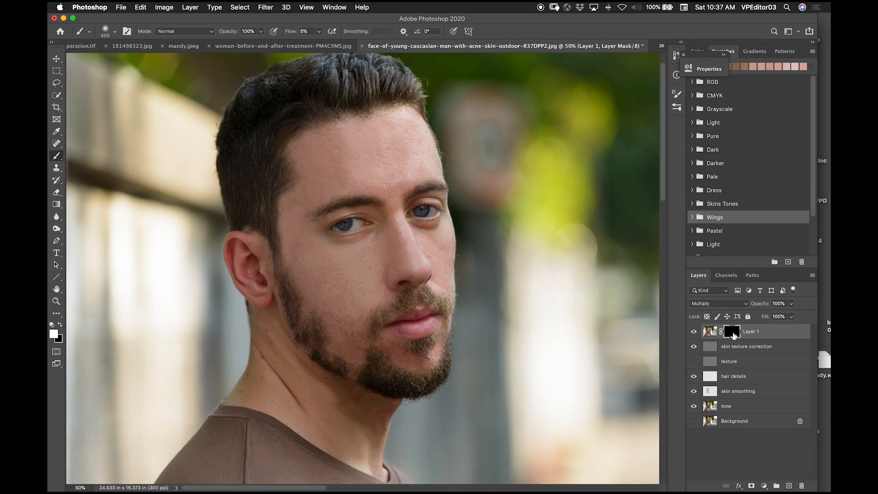
- Paint white on the Multiply layer's mask along the face's shadowed side and jaw with a 700 px brush at 24% opacity
click(261, 31)
drag(264, 43, 226, 47)
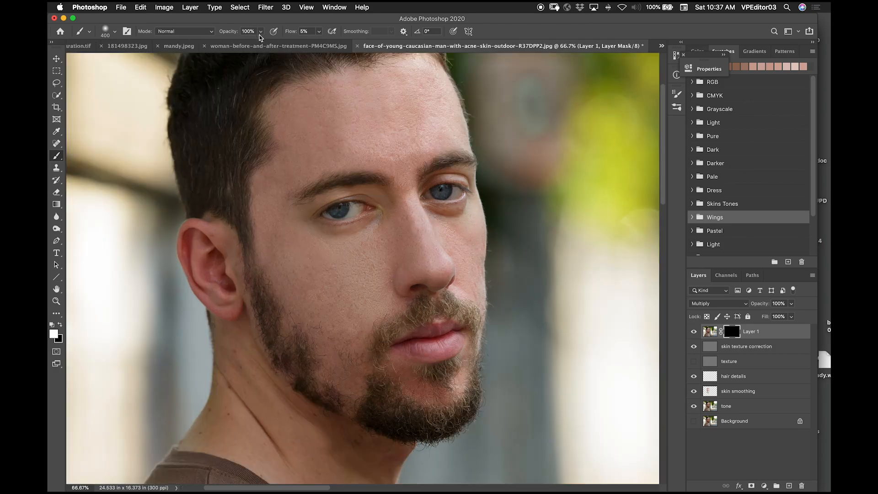
key(bracketright)
key(bracketright)
key(bracketright)
drag(260, 32, 229, 48)
mouse_move(245, 185)
mouse_down()
mouse_move(335, 377)
mouse_move(356, 382)
mouse_up()
drag(280, 334, 409, 400)
drag(229, 242, 186, 185)
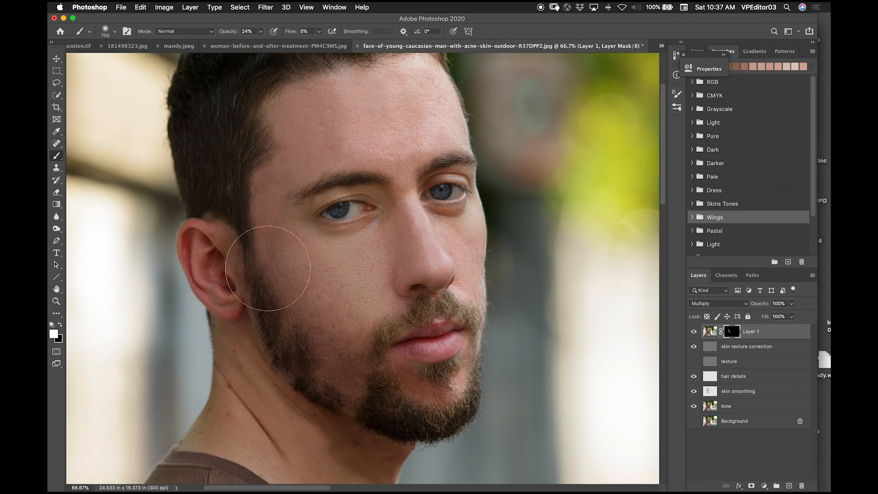
- Reduce the Multiply layer's opacity to 55%
drag(791, 303, 786, 321)
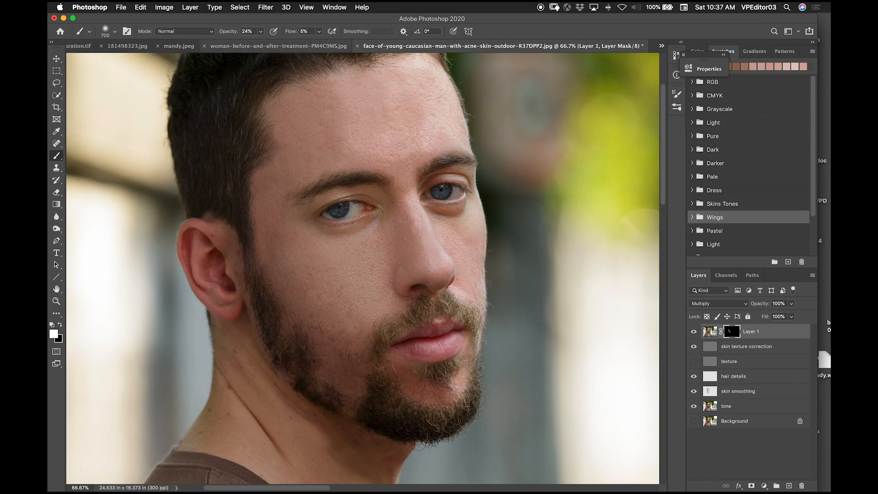
mouse_move(790, 256)
mouse_down()
mouse_move(780, 257)
mouse_move(800, 257)
mouse_up()
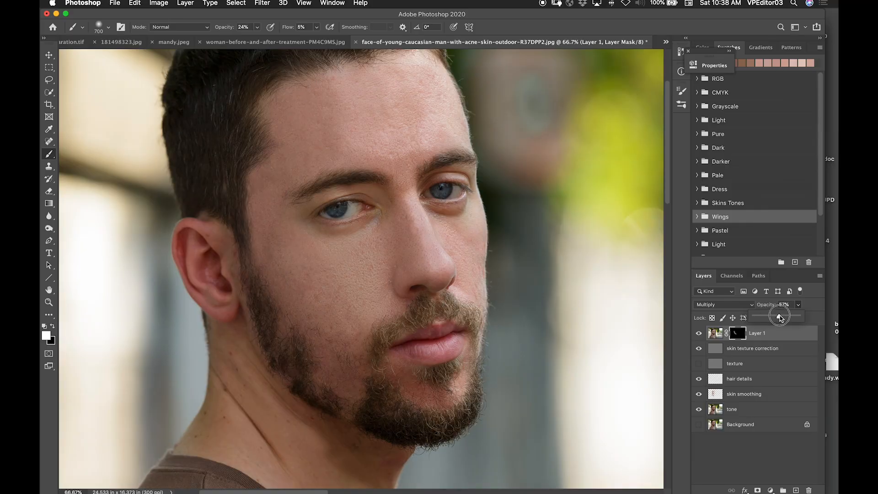
drag(780, 317, 783, 317)
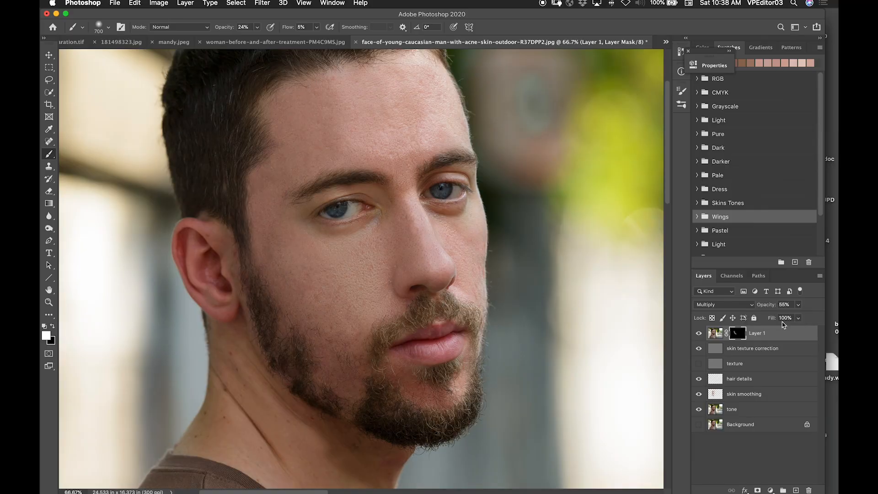